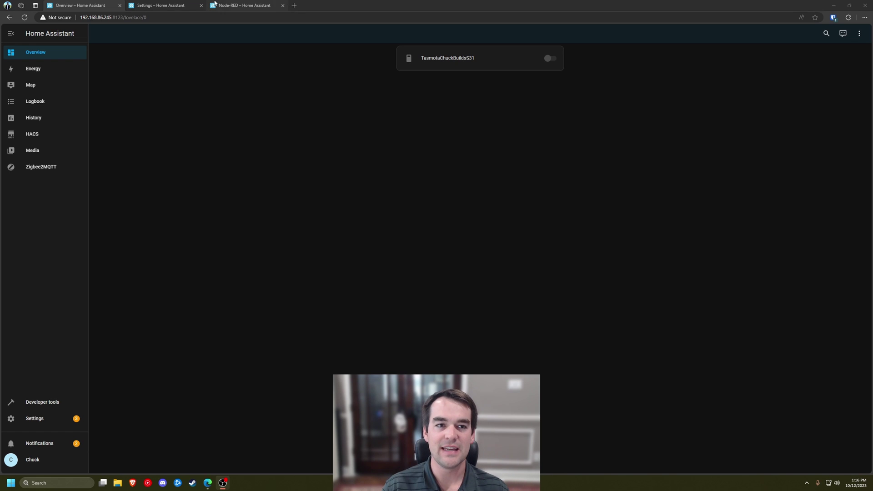
# - Review the trigger types offered for a new automation and close the list without choosing one
pyautogui.click(134, 5)
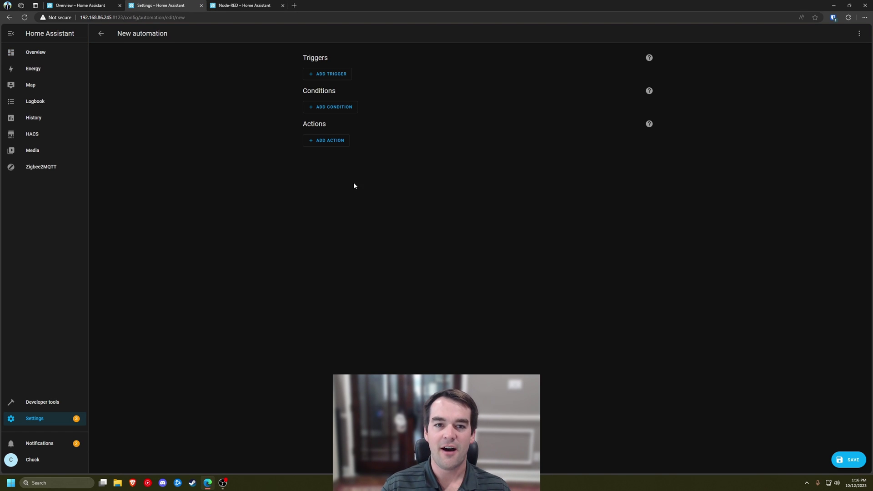
pyautogui.click(335, 75)
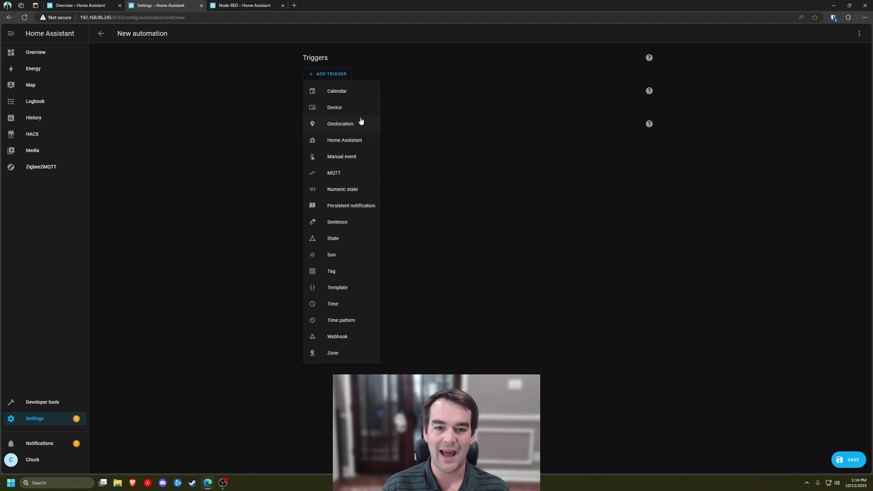
pyautogui.click(212, 125)
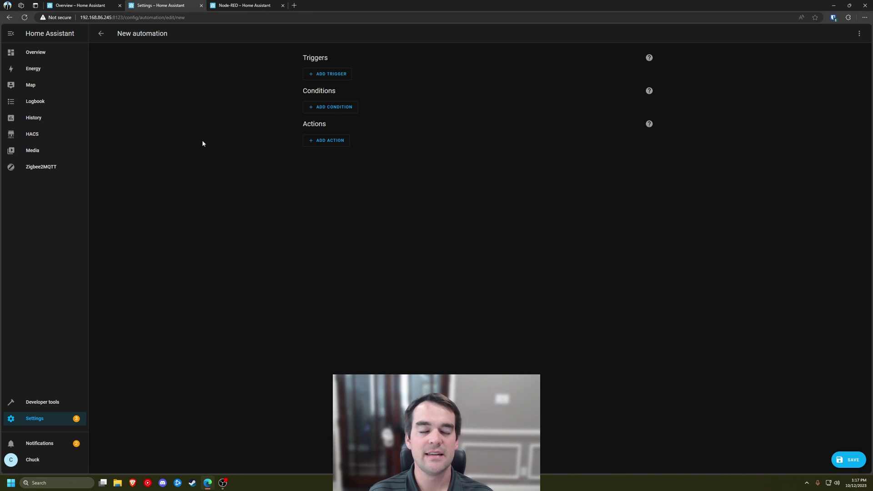
# - Examine the existing Node-RED automations in the Control, Lights and Security flows
pyautogui.click(229, 5)
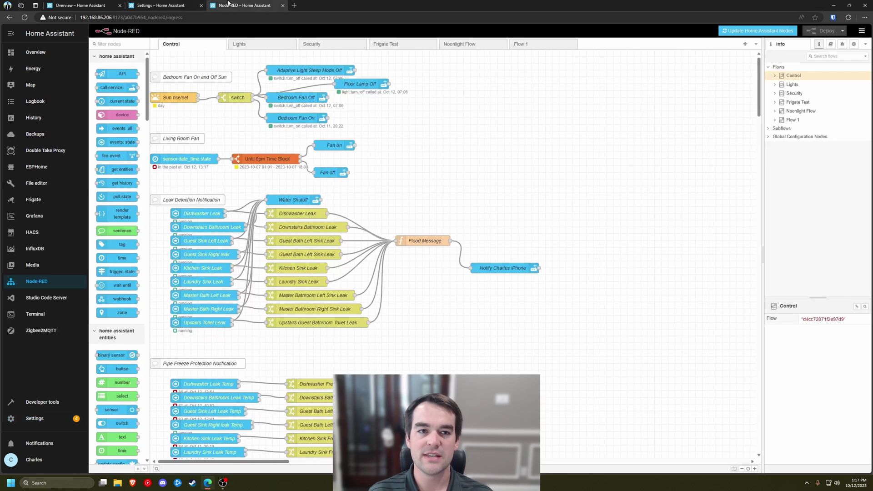
pyautogui.scroll(-10, 492, 186)
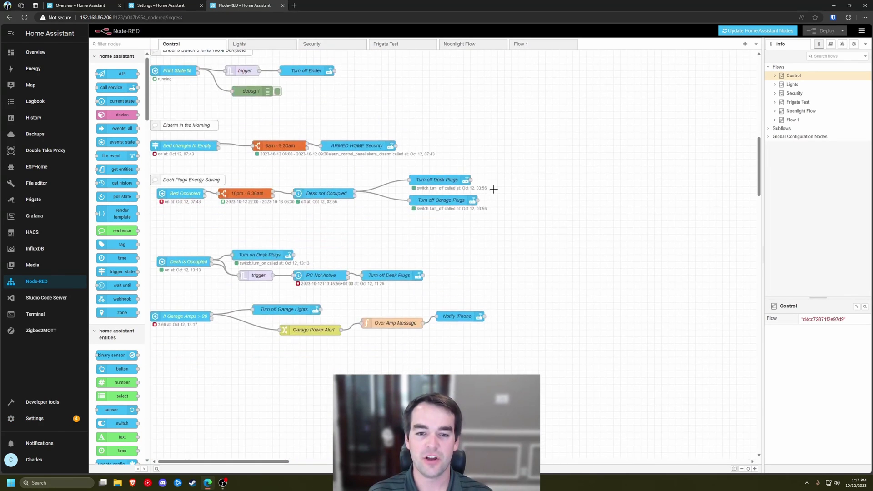
pyautogui.scroll(10, 440, 219)
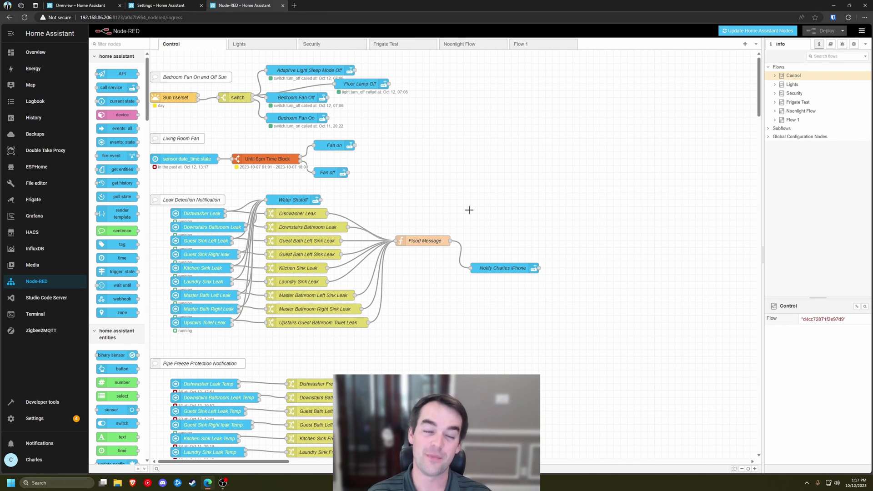
pyautogui.moveTo(164, 210); pyautogui.dragTo(240, 337)
pyautogui.click(241, 337)
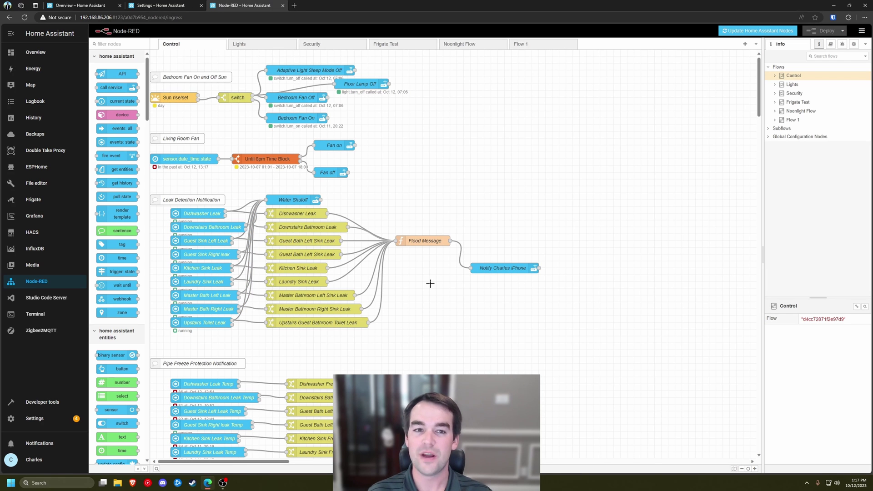
pyautogui.click(271, 45)
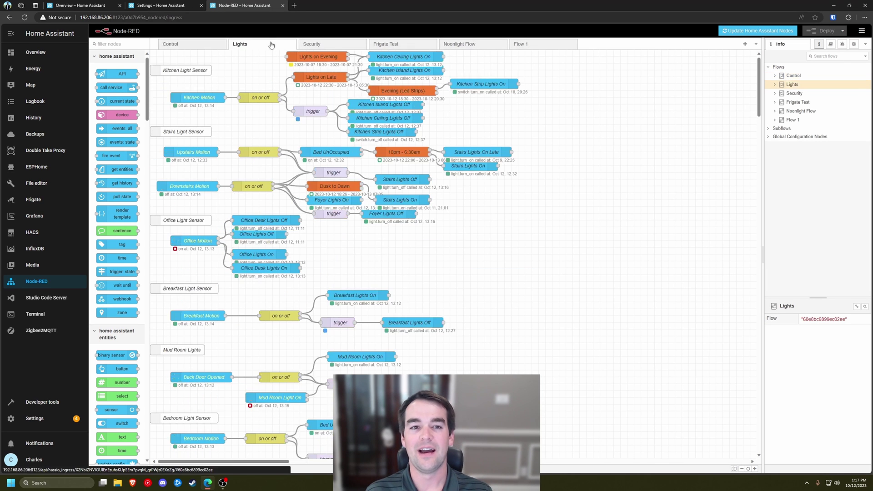
pyautogui.scroll(-10, 522, 186)
pyautogui.scroll(-3, 520, 177)
pyautogui.scroll(10, 516, 177)
pyautogui.click(154, 45)
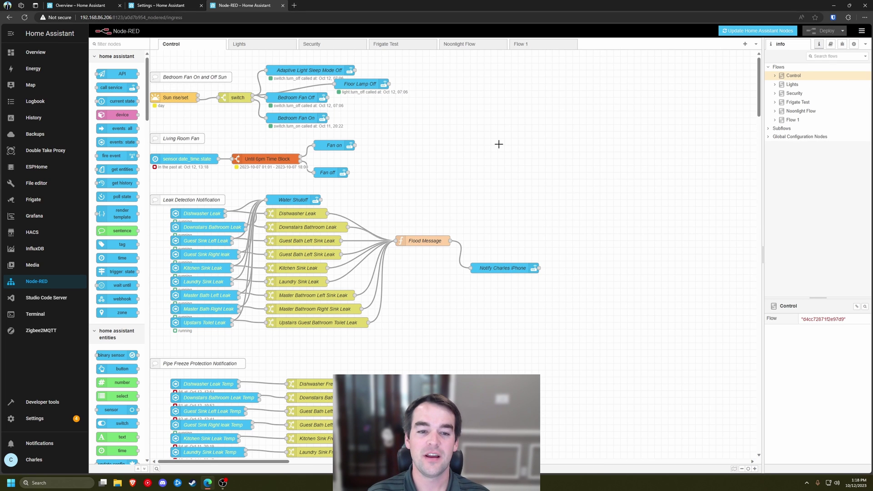
pyautogui.click(335, 44)
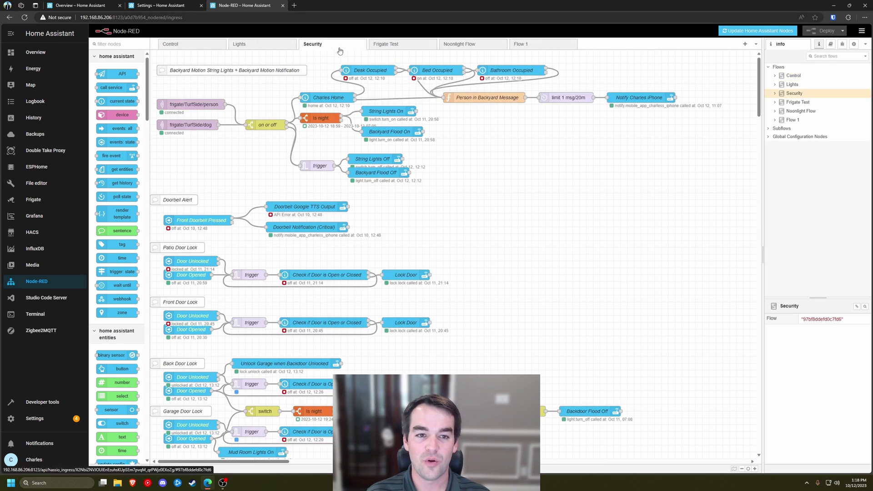
pyautogui.scroll(-10, 432, 136)
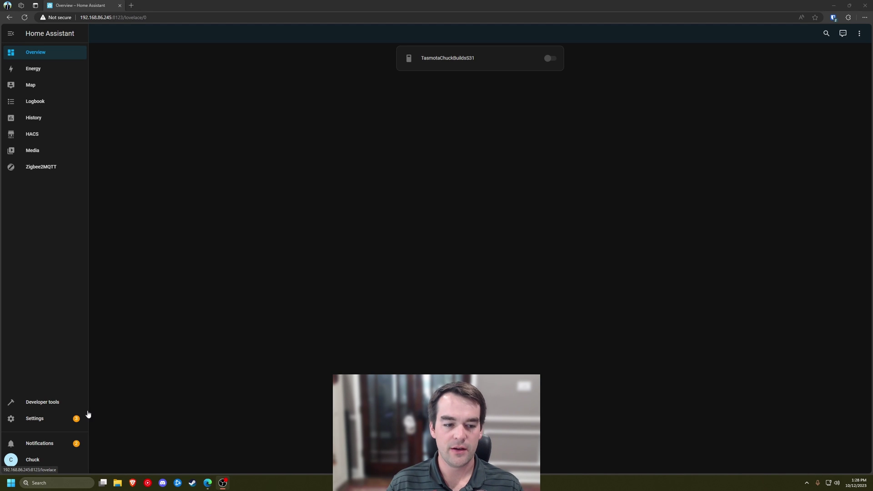
# - Find the add-on matching "Node-red" in the Home Assistant add-on store and install it
pyautogui.click(64, 419)
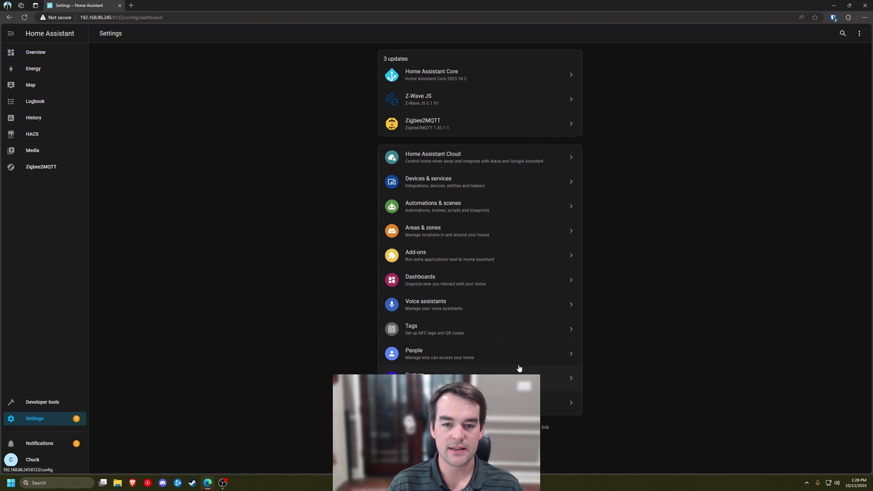
pyautogui.click(481, 253)
pyautogui.click(834, 461)
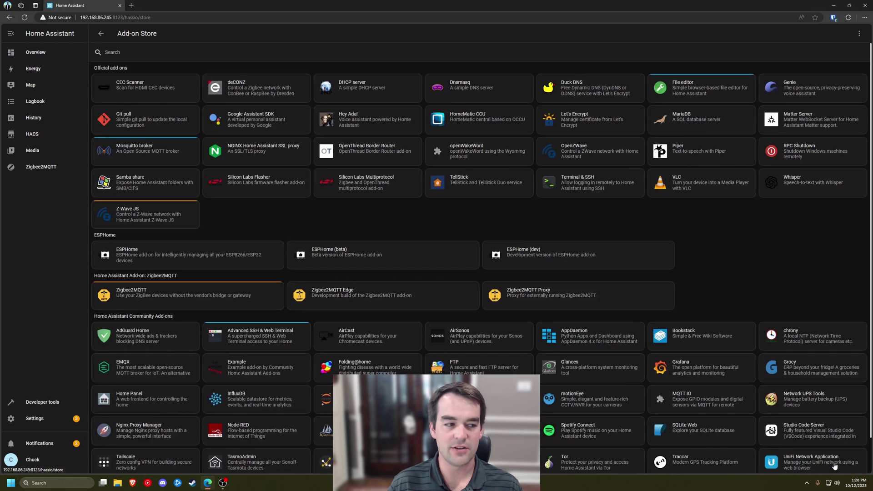
pyautogui.click(188, 55)
pyautogui.write('Node-red')
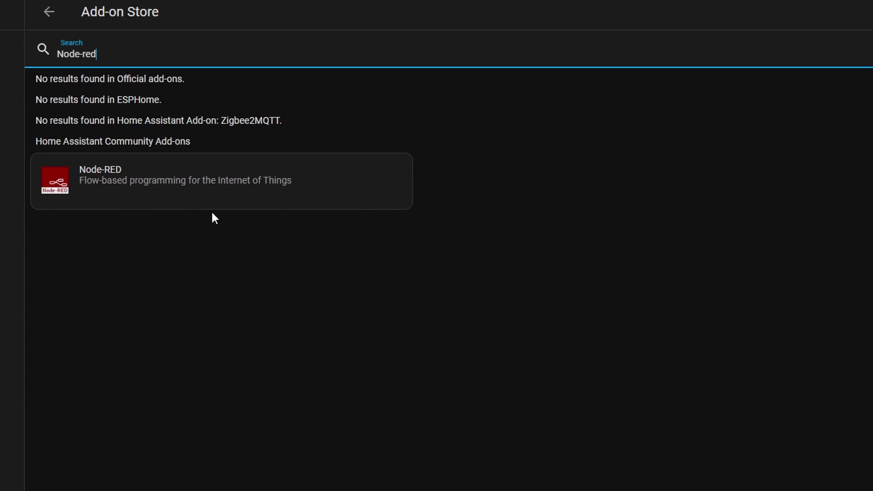
pyautogui.click(177, 199)
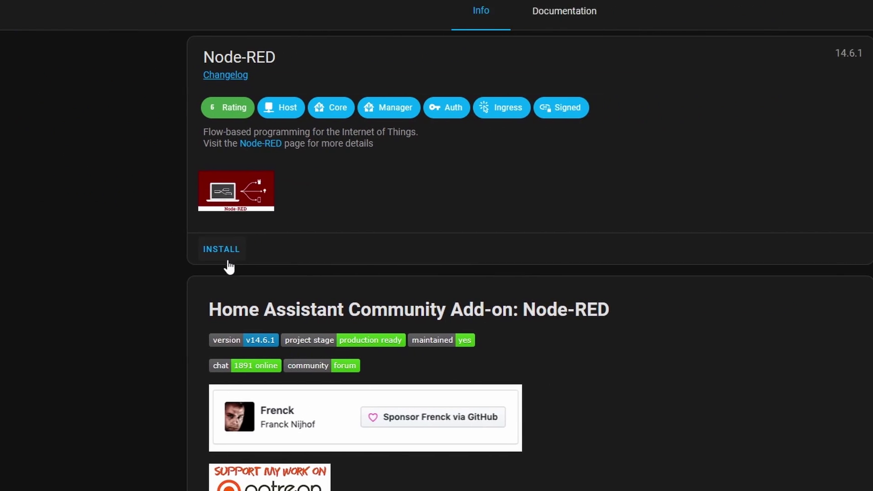
pyautogui.click(380, 249)
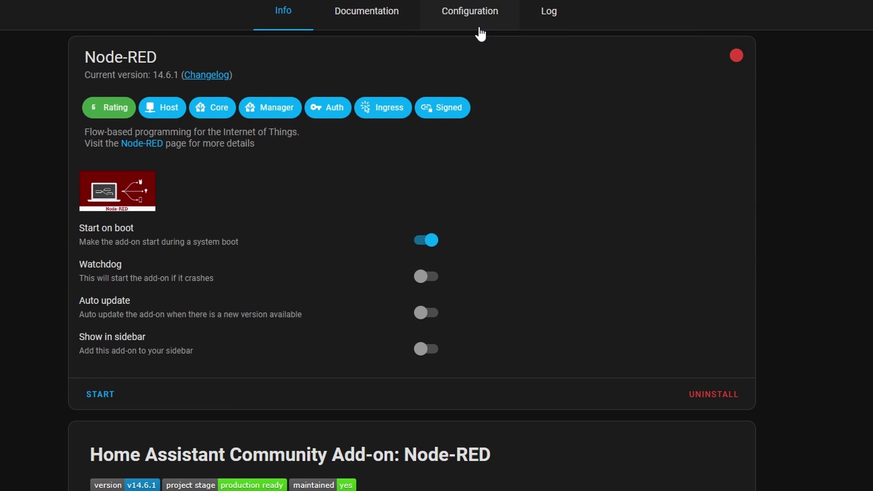
# - Paste a generated password as the credential_secret in the Node-RED add-on configuration
pyautogui.click(479, 29)
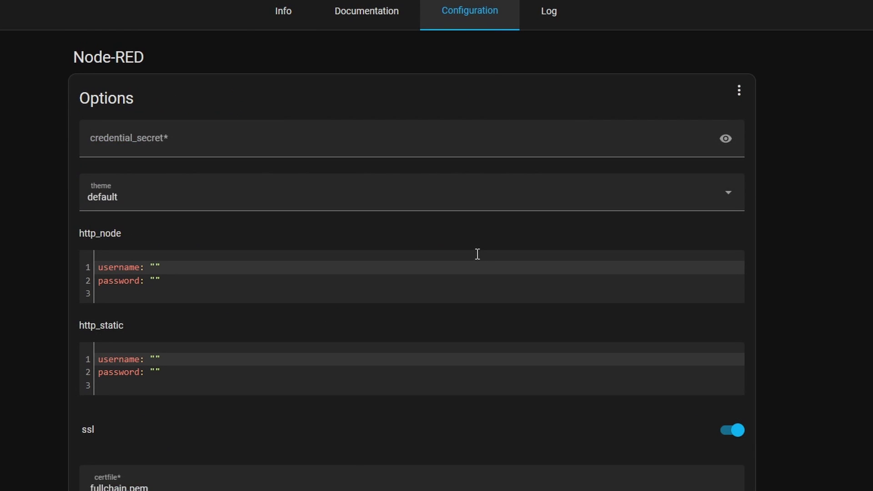
pyautogui.click(292, 150)
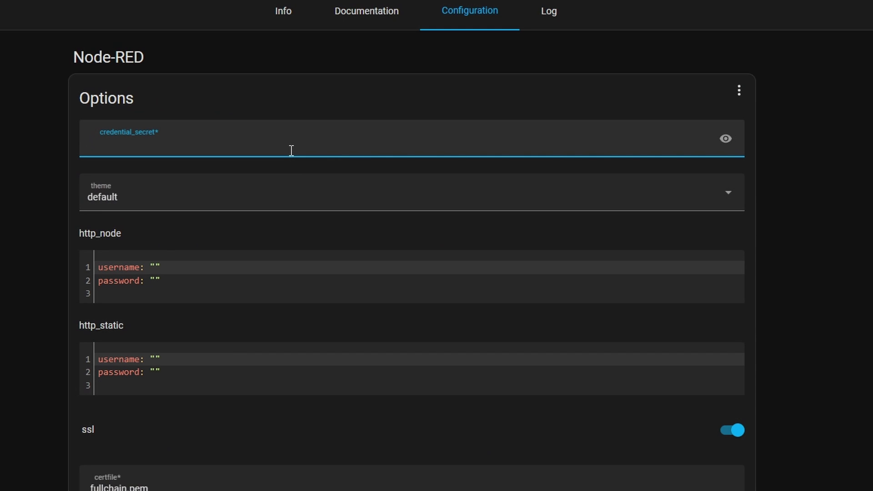
pyautogui.click(454, 143)
pyautogui.hotkey('ctrl', 'v')
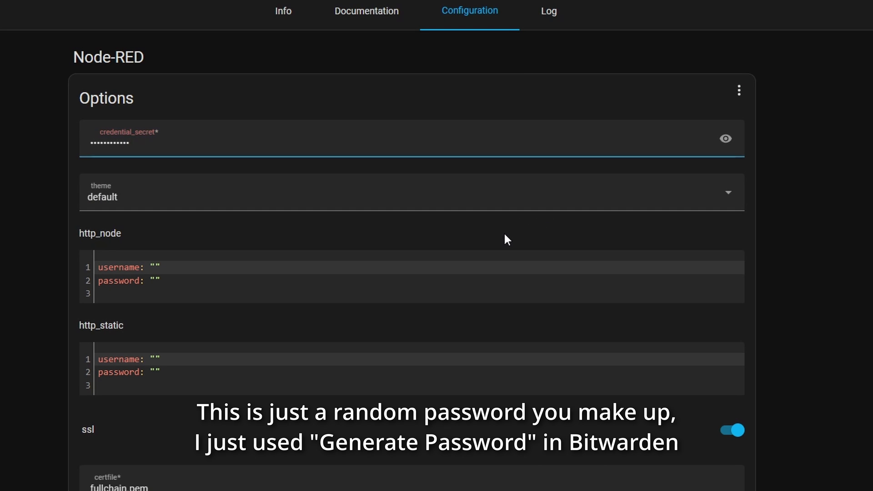
# - Turn off ssl in the Node-RED add-on options and save the configuration
pyautogui.scroll(-3, 618, 317)
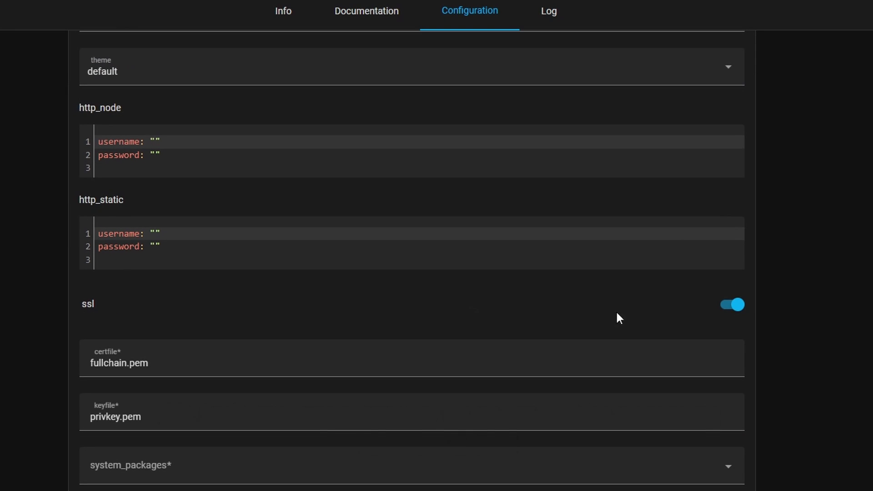
pyautogui.click(726, 309)
pyautogui.scroll(3, 635, 321)
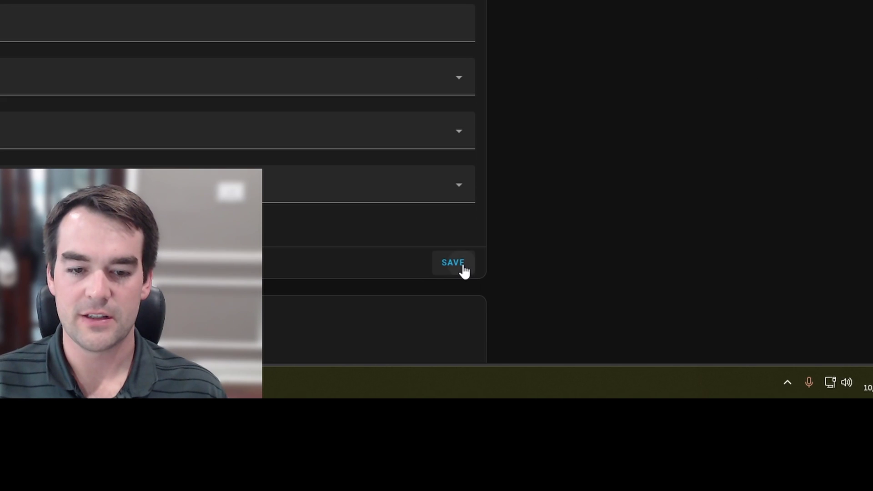
pyautogui.click(460, 263)
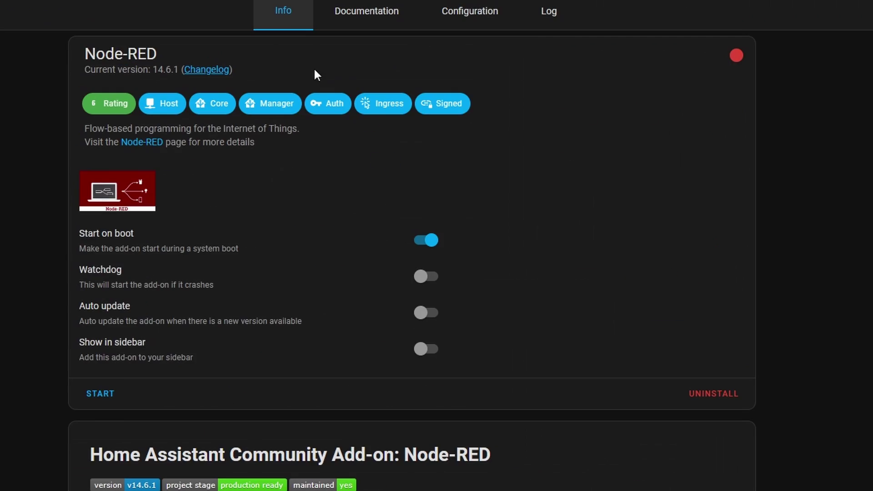
# - Start the Node-RED add-on and enable its Watchdog, Auto update and Show in sidebar options
pyautogui.click(100, 395)
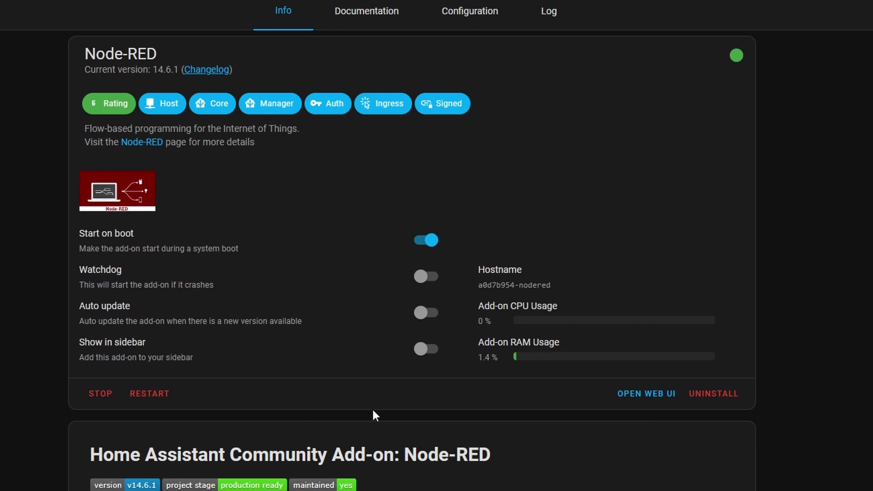
pyautogui.click(428, 278)
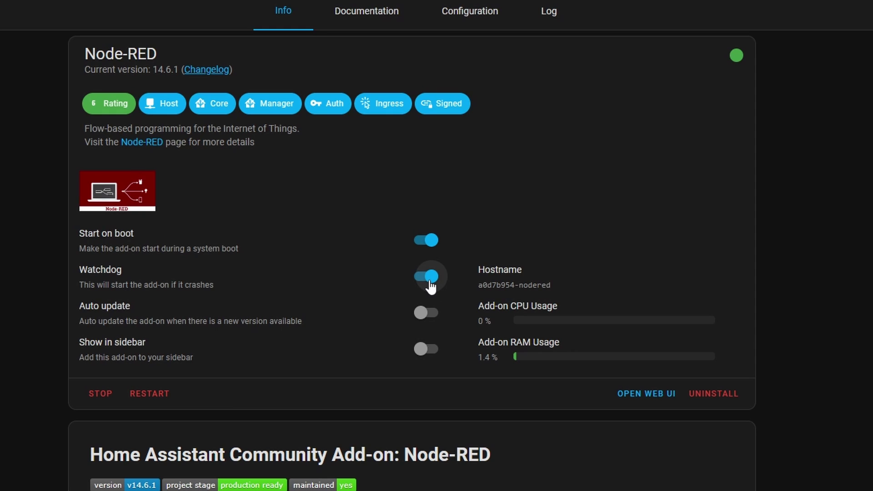
pyautogui.click(424, 314)
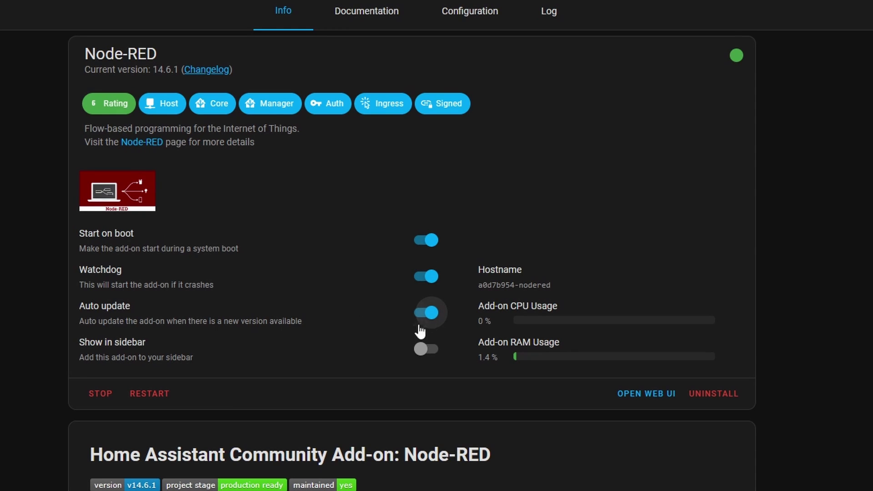
pyautogui.click(426, 349)
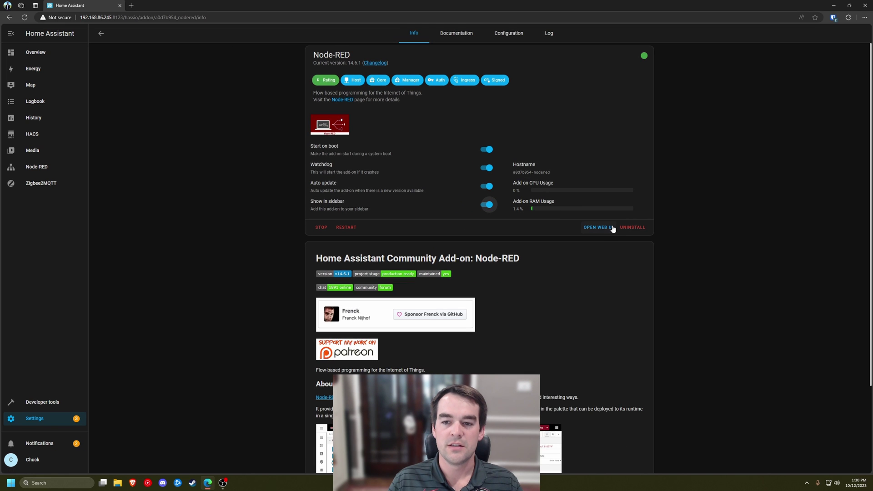
# - Open the Node-RED editor and place an inject node with a debug node beside it in Flow 1
pyautogui.click(646, 393)
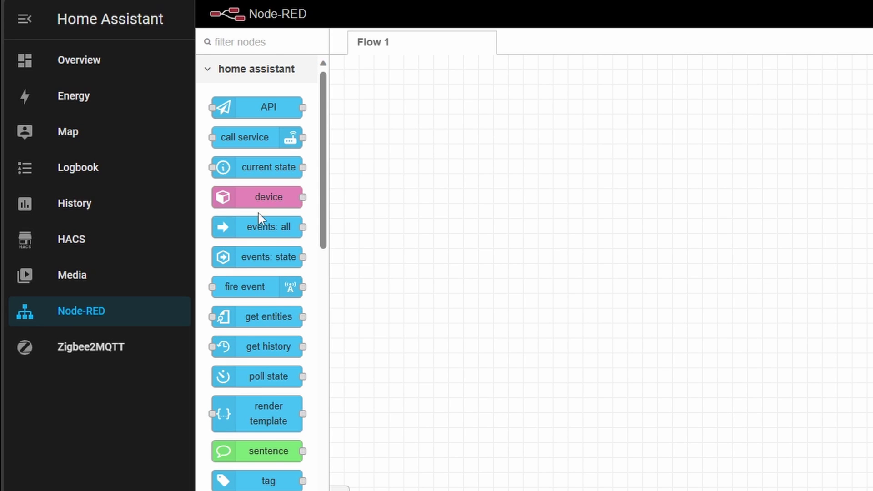
pyautogui.moveTo(248, 220)
pyautogui.scroll(-10, 255, 428)
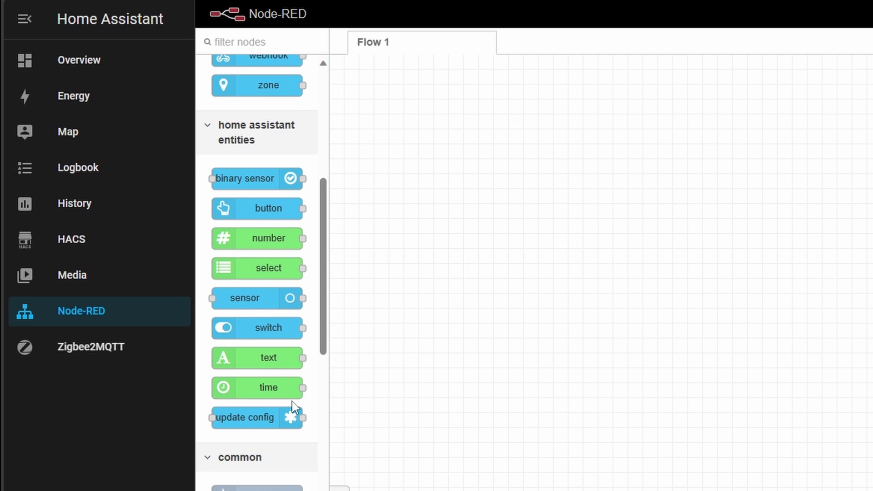
pyautogui.scroll(-3, 292, 406)
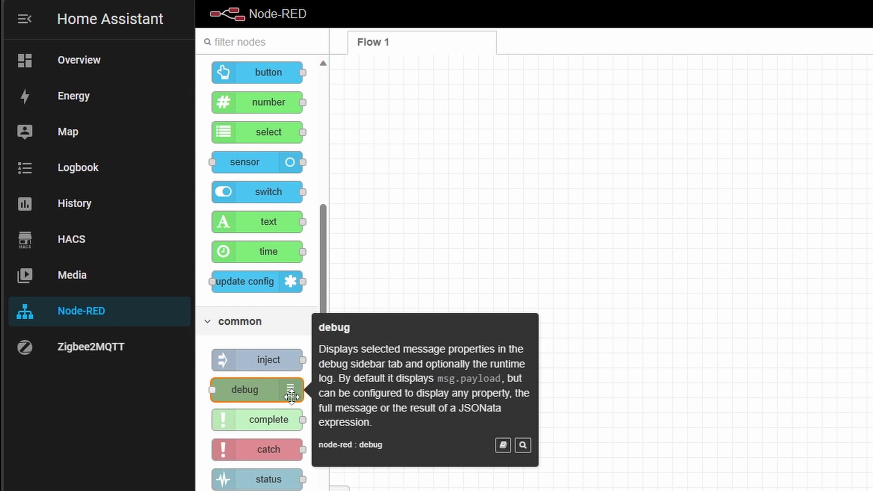
pyautogui.moveTo(261, 364); pyautogui.dragTo(512, 188)
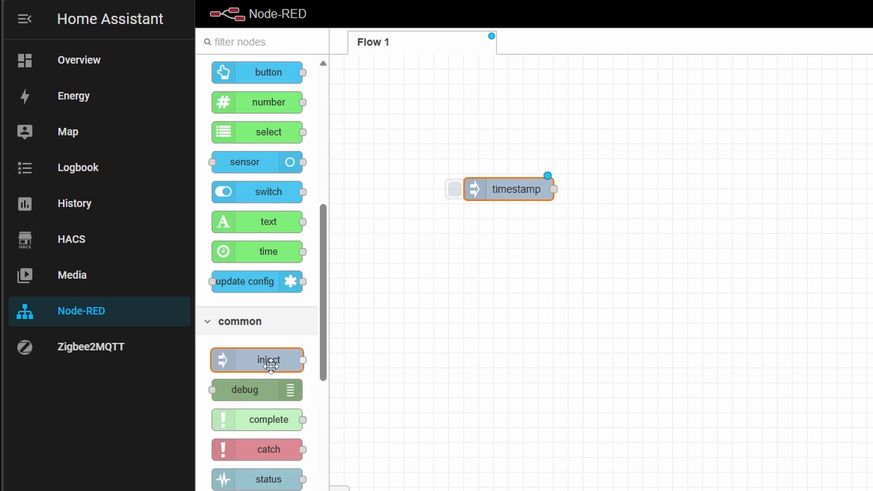
pyautogui.moveTo(244, 396); pyautogui.dragTo(684, 197)
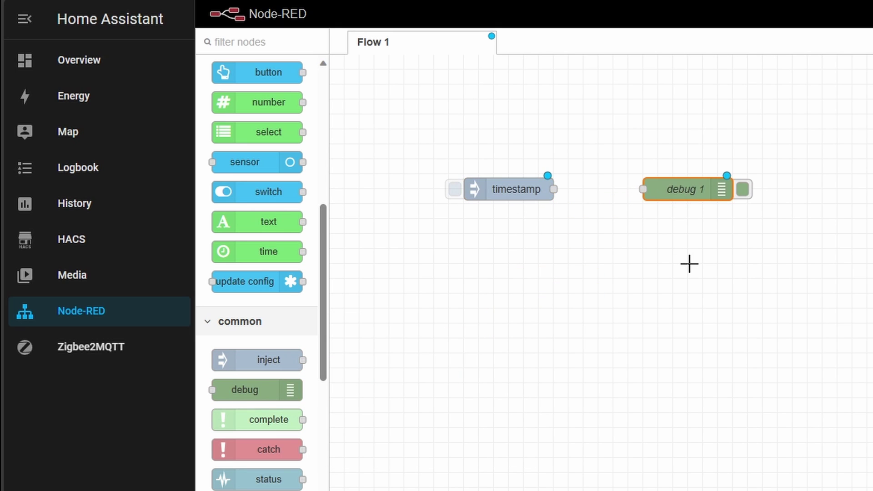
# - Add a second inject and debug node below the first pair and delete both
pyautogui.moveTo(240, 361); pyautogui.dragTo(446, 286)
pyautogui.moveTo(245, 390); pyautogui.dragTo(612, 298)
pyautogui.click(609, 295)
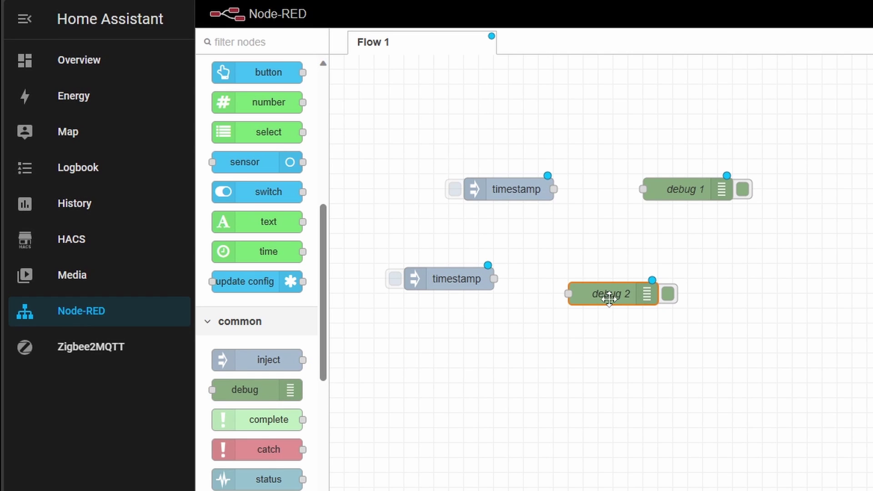
pyautogui.press('Delete')
pyautogui.click(465, 279)
pyautogui.press('Delete')
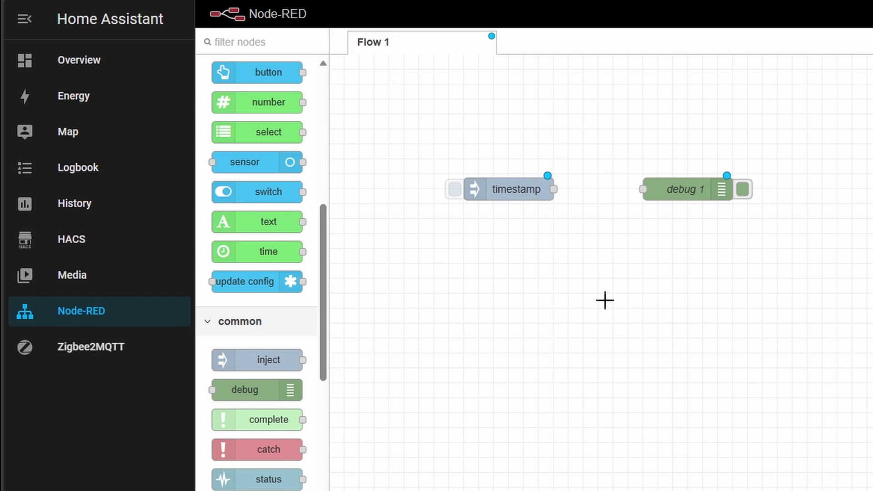
# - Deploy Flow 1 with its inject and debug nodes
pyautogui.moveTo(506, 196); pyautogui.dragTo(494, 187)
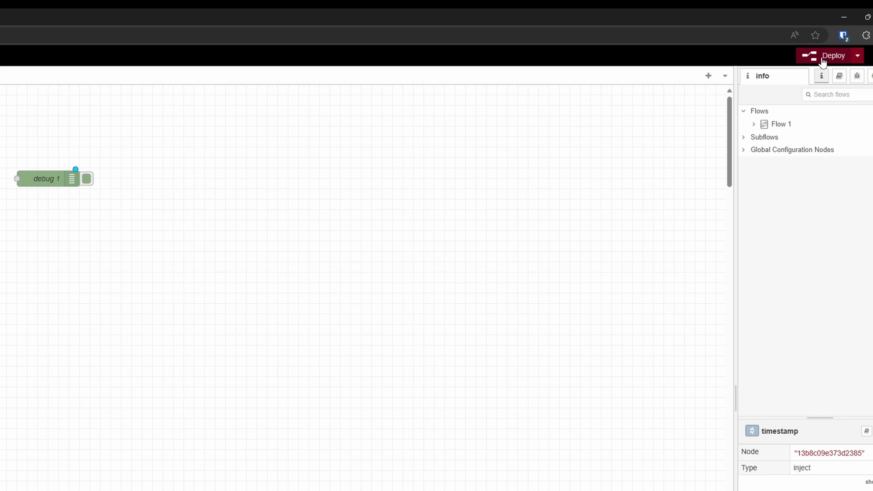
pyautogui.click(823, 59)
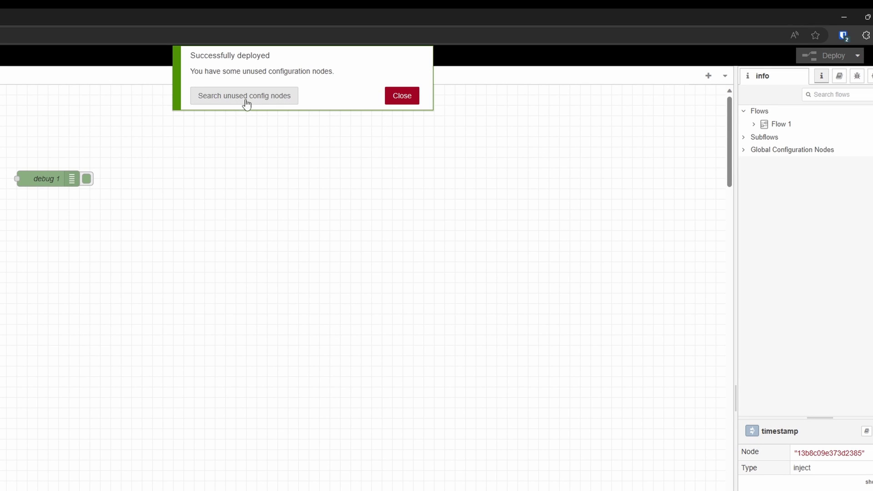
# - Dismiss the deployment notice, visit the Home Assistant Overview page and return to the Node-RED editor
pyautogui.click(402, 96)
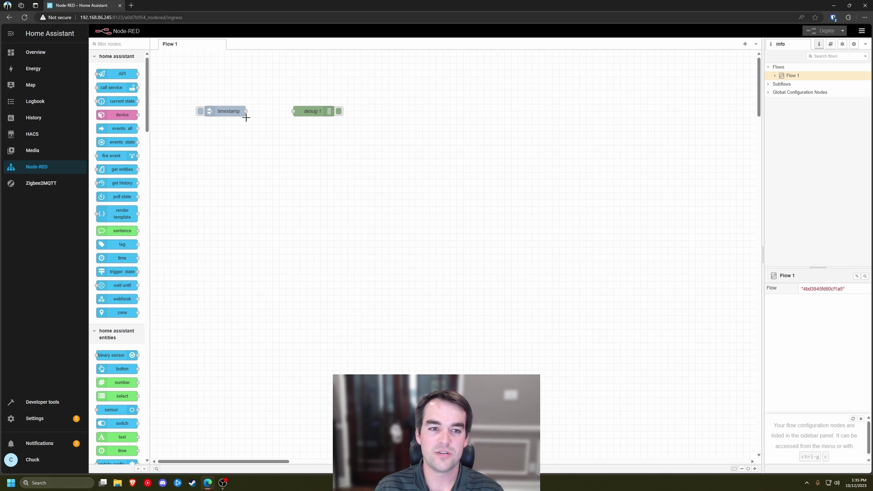
pyautogui.click(54, 55)
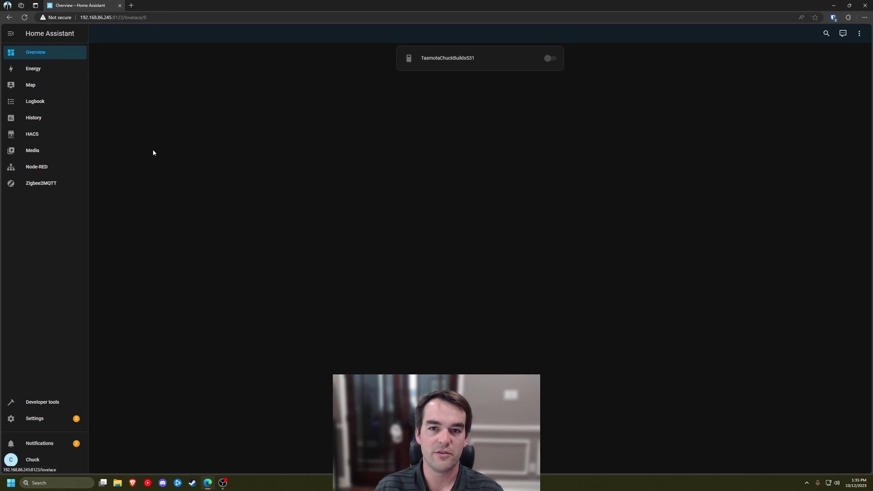
pyautogui.click(57, 170)
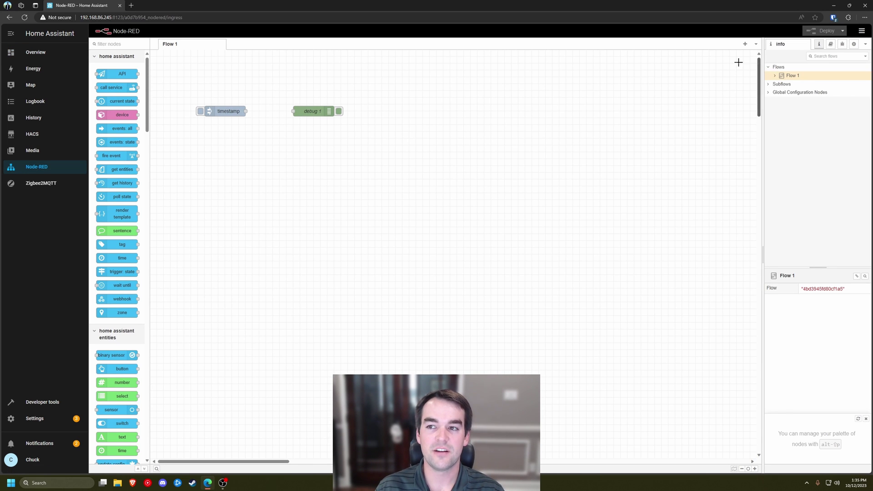
# - Wire the timestamp node to the debug 1 node, leave for the Overview page without deploying, and return to Node-RED
pyautogui.moveTo(247, 109); pyautogui.dragTo(296, 111)
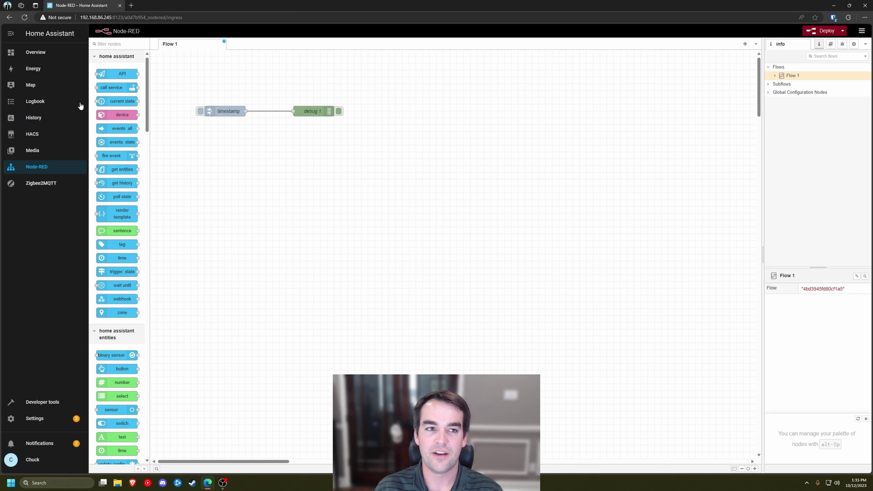
pyautogui.click(39, 54)
pyautogui.click(58, 171)
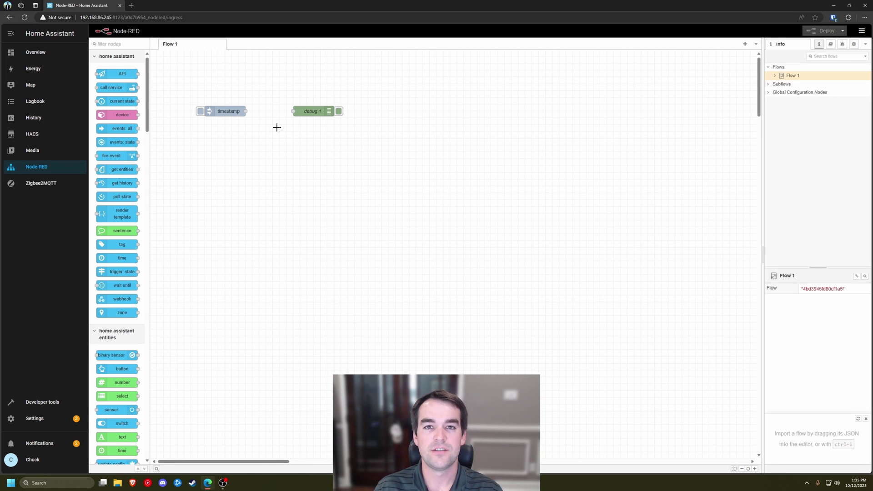
# - Wire the timestamp node's output to the debug 1 node, deploy the flow and dismiss the notice
pyautogui.moveTo(246, 111); pyautogui.dragTo(295, 111)
pyautogui.click(804, 34)
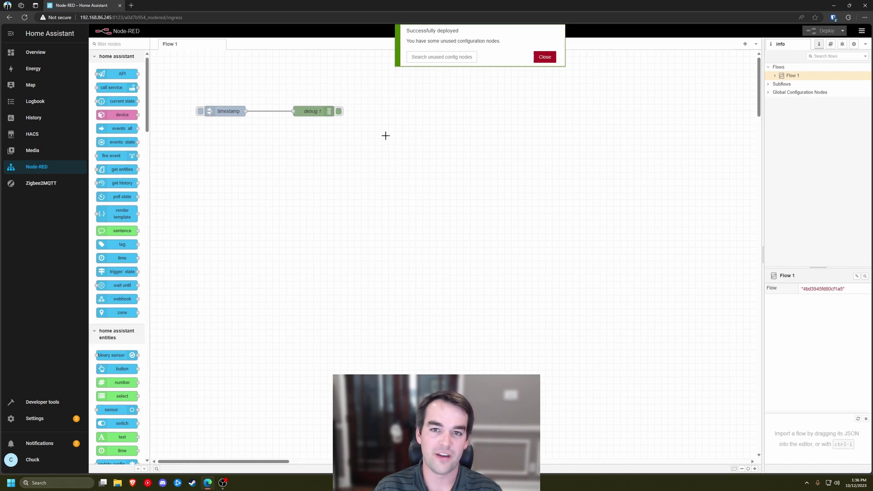
pyautogui.click(536, 58)
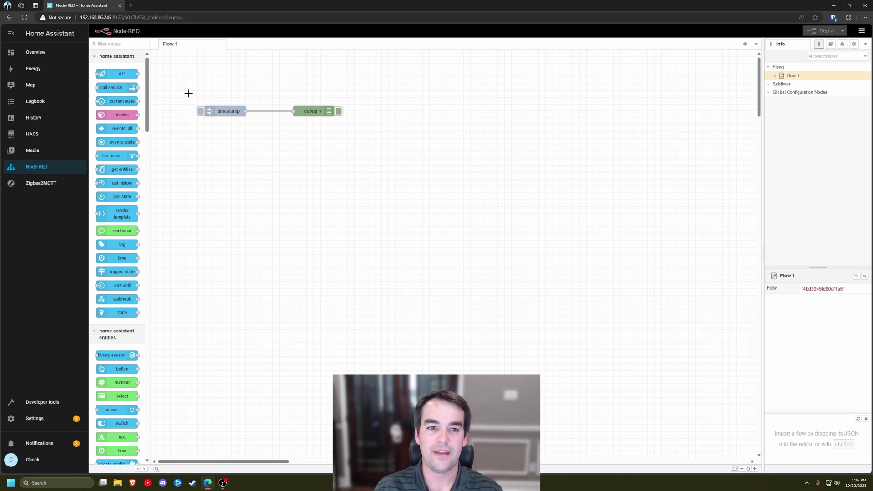
# - Show the debug messages view for the wired timestamp and debug 1 nodes
pyautogui.moveTo(188, 93); pyautogui.dragTo(357, 135)
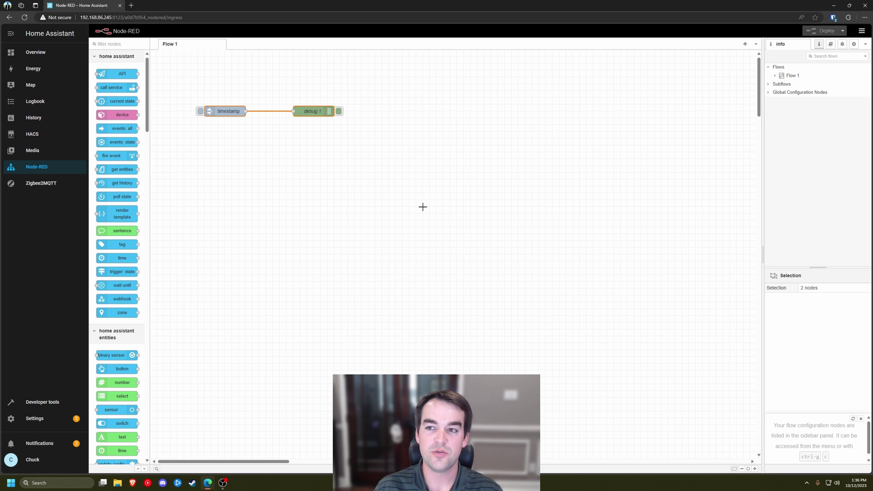
pyautogui.click(315, 121)
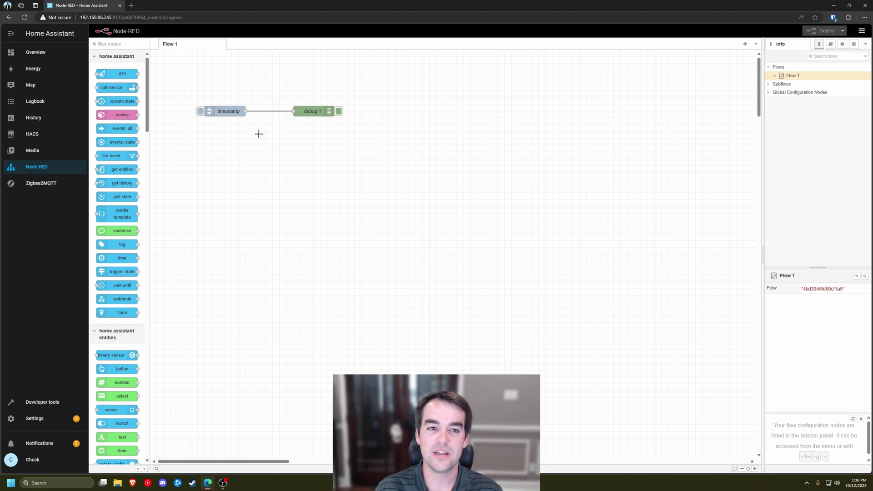
pyautogui.click(307, 114)
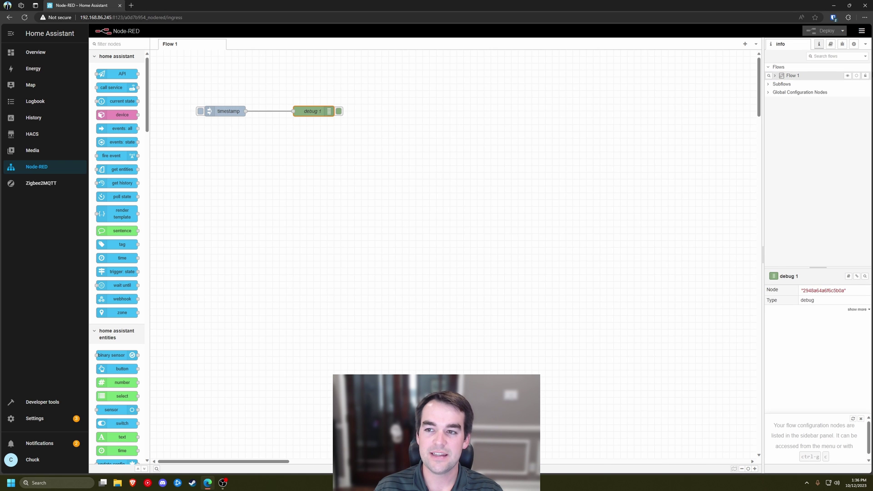
pyautogui.click(842, 45)
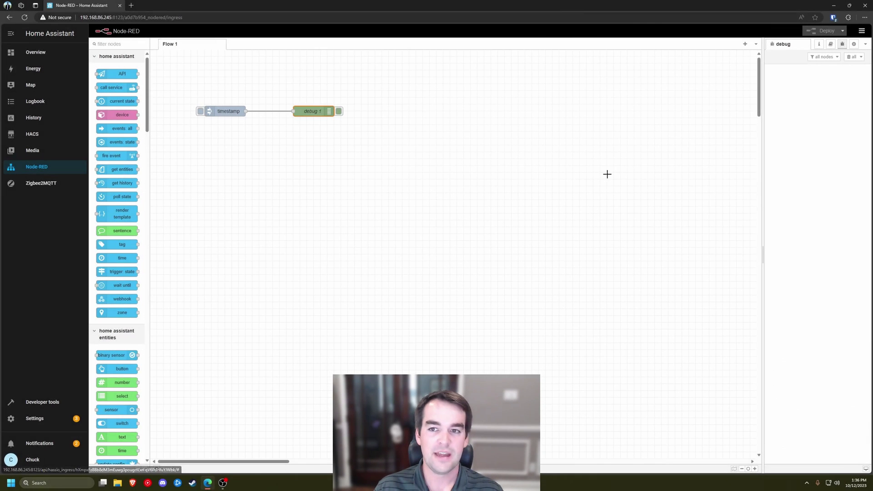
pyautogui.click(607, 174)
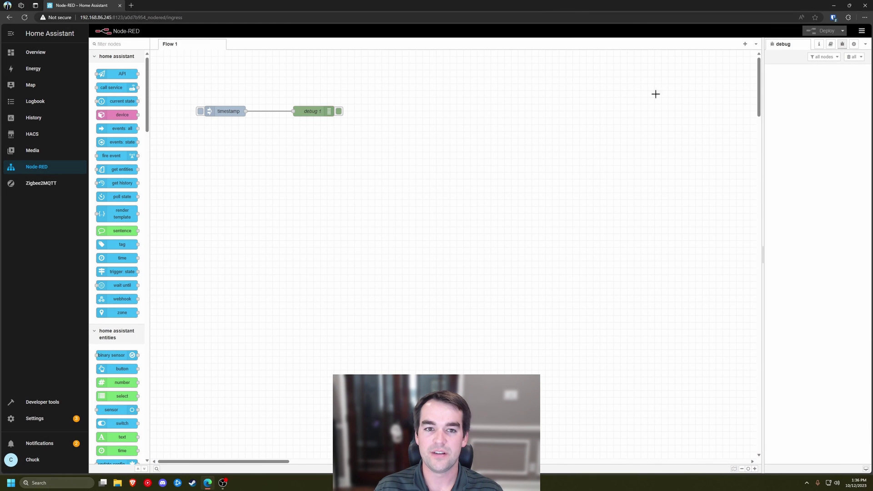
# - Move the debug 1 node slightly farther from the timestamp node and select the timestamp node
pyautogui.moveTo(306, 108); pyautogui.dragTo(323, 113)
pyautogui.click(346, 135)
pyautogui.click(225, 114)
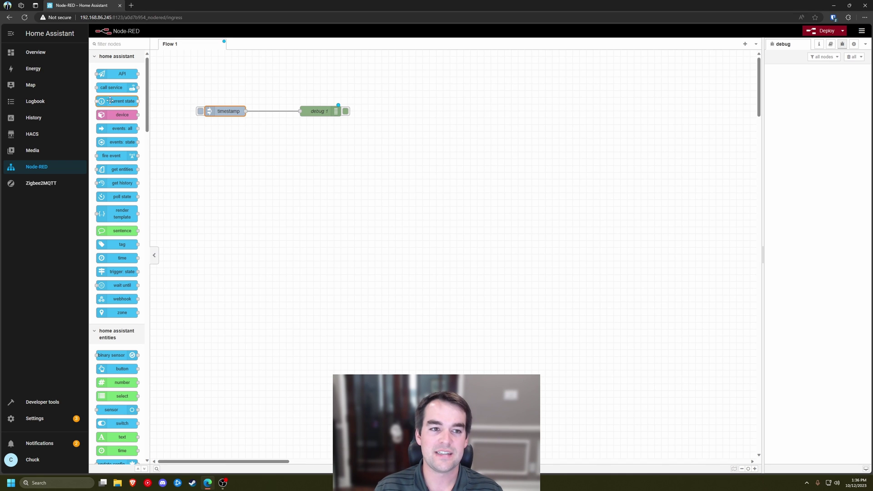
# - Add an events: state node below the timestamp node, look at its properties and delete it
pyautogui.moveTo(120, 141); pyautogui.dragTo(211, 146)
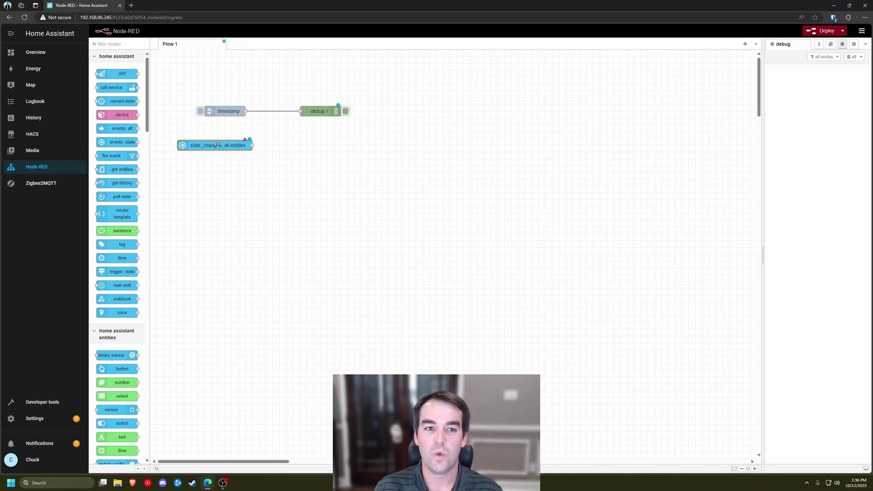
pyautogui.doubleClick(218, 145)
pyautogui.press('Escape')
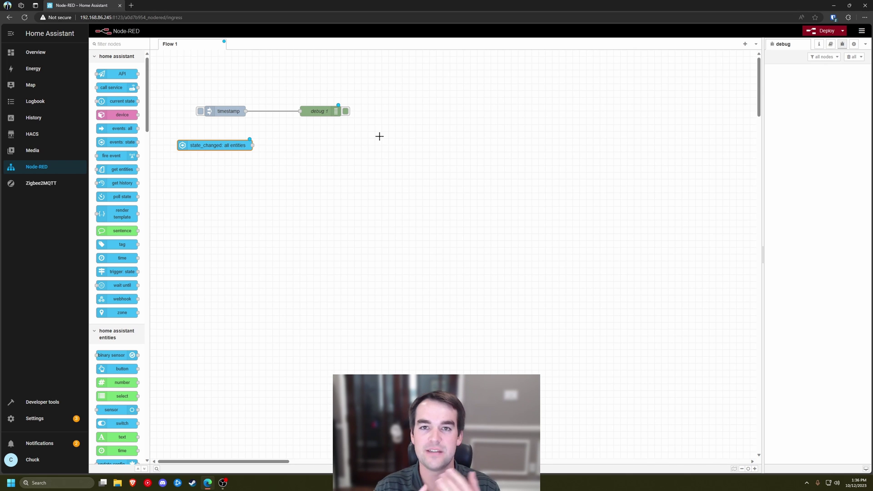
pyautogui.press('Delete')
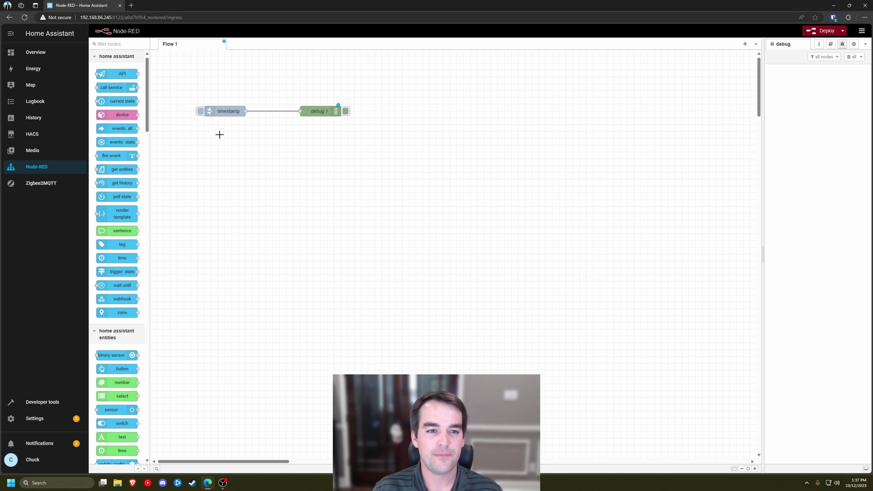
# - Trigger the timestamp inject node and cycle its debug payload through the available date and number formats
pyautogui.click(200, 112)
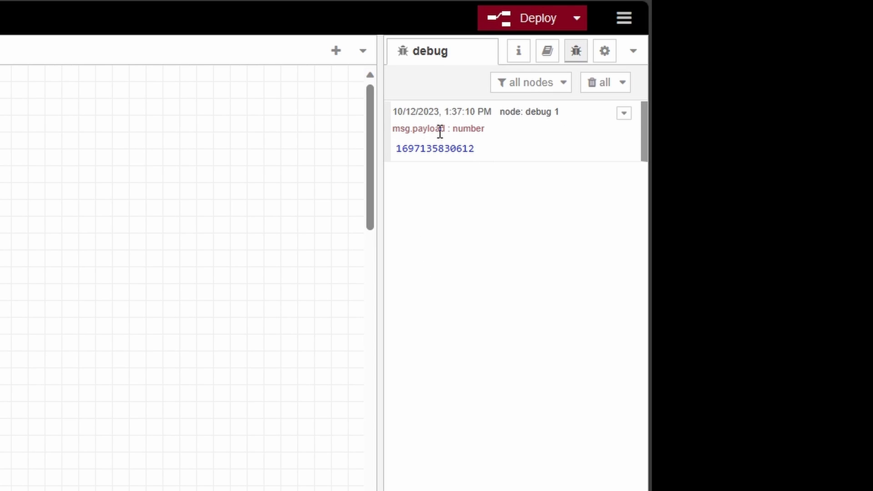
pyautogui.moveTo(454, 130); pyautogui.dragTo(484, 130)
pyautogui.click(416, 154)
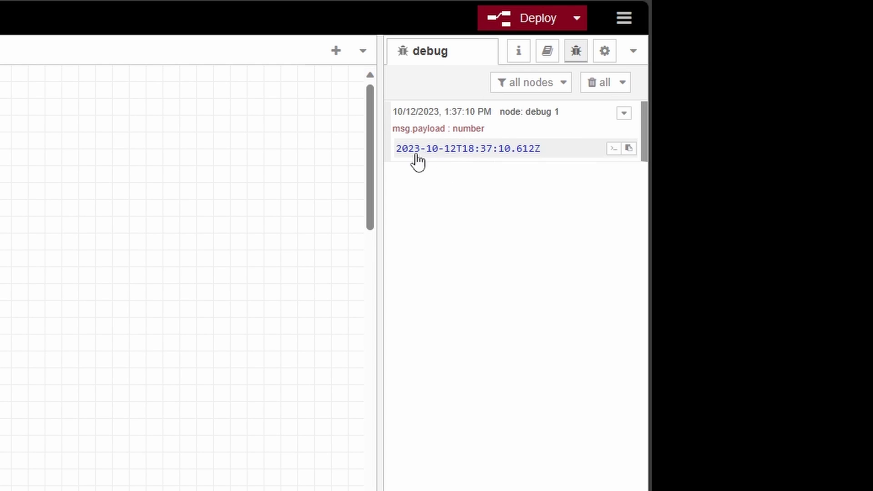
pyautogui.click(458, 153)
pyautogui.click(453, 154)
pyautogui.click(453, 155)
pyautogui.click(458, 155)
pyautogui.click(462, 153)
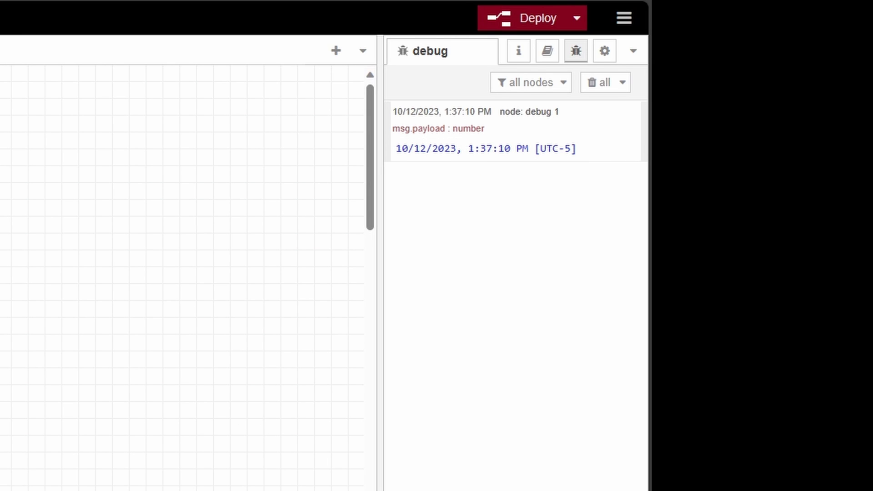
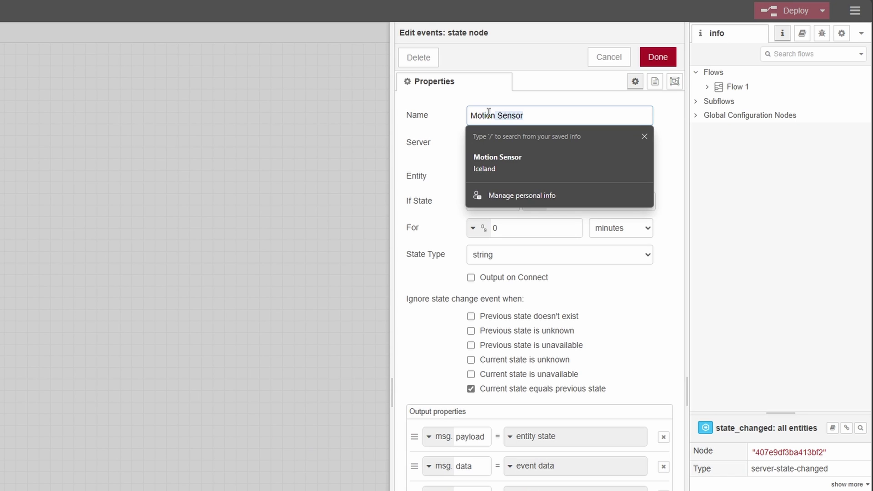
# - Name the events: state node Motion Sensor and set its entity to ChuckBuildsMotionSensor Motion
pyautogui.press('Tab')
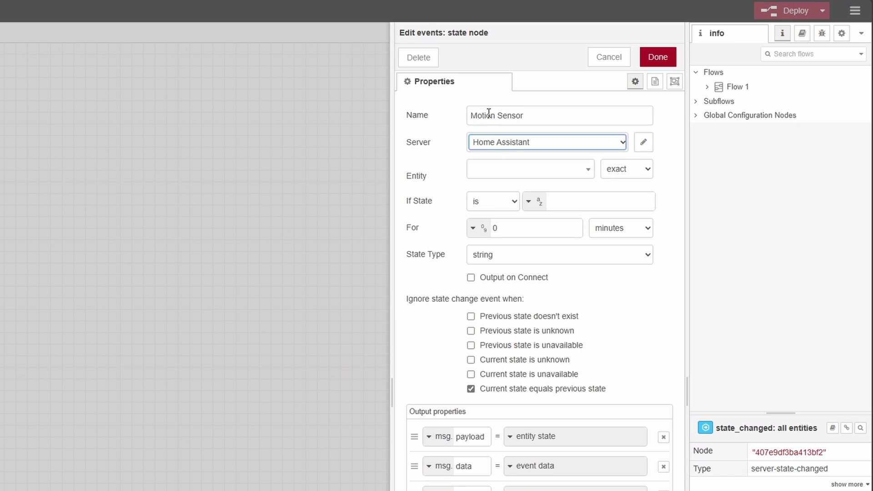
pyautogui.click(501, 172)
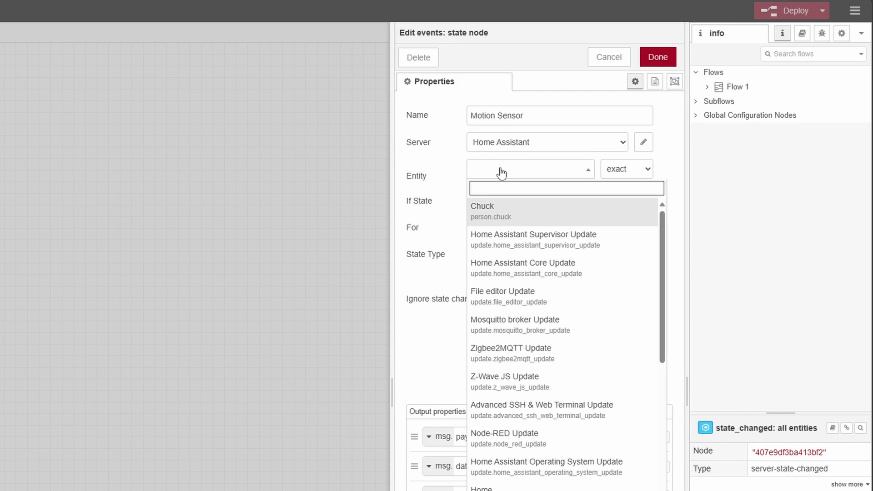
pyautogui.write('motion')
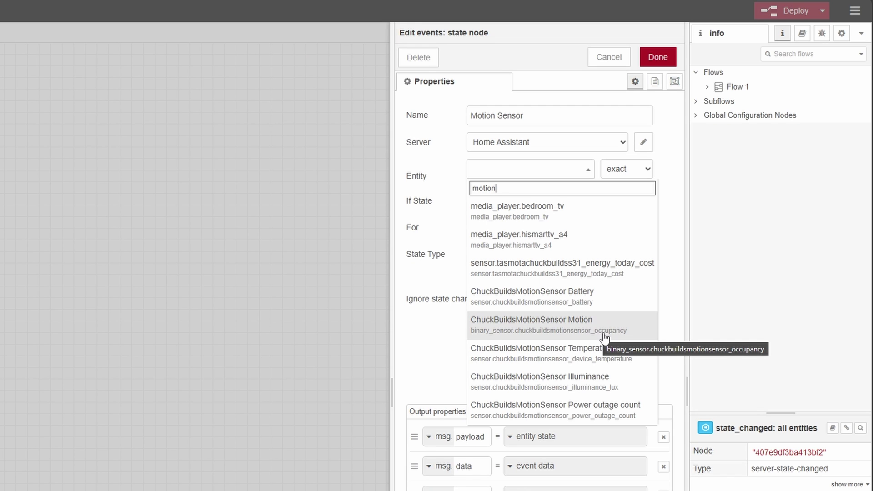
pyautogui.click(575, 335)
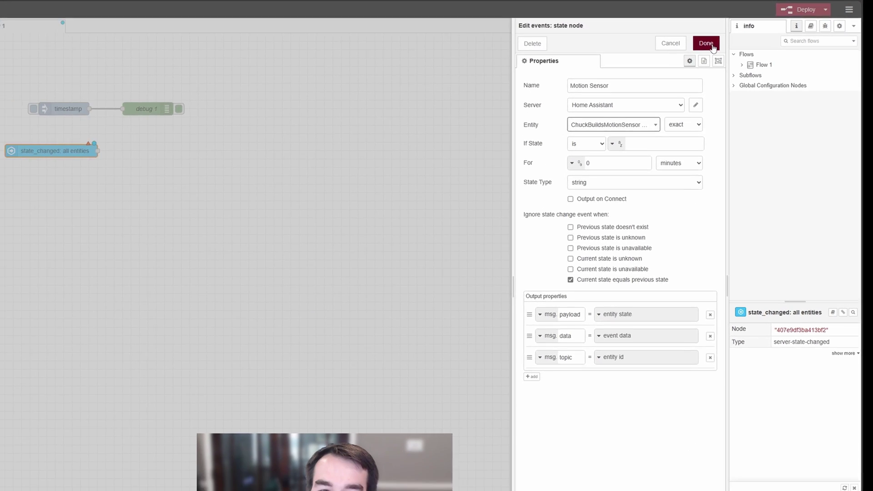
pyautogui.click(673, 60)
# - Move debug 1 level with Motion Sensor and replace its timestamp wire with one from Motion Sensor
pyautogui.click(220, 108)
pyautogui.moveTo(220, 107); pyautogui.dragTo(217, 135)
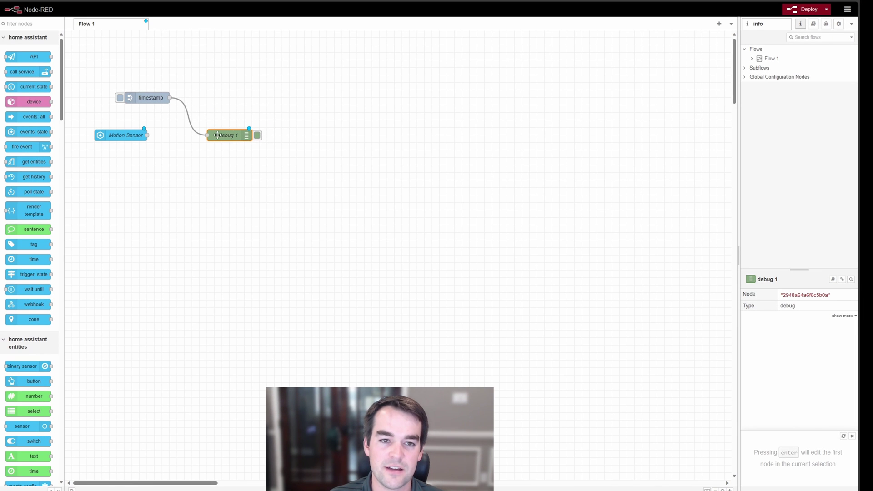
pyautogui.click(189, 113)
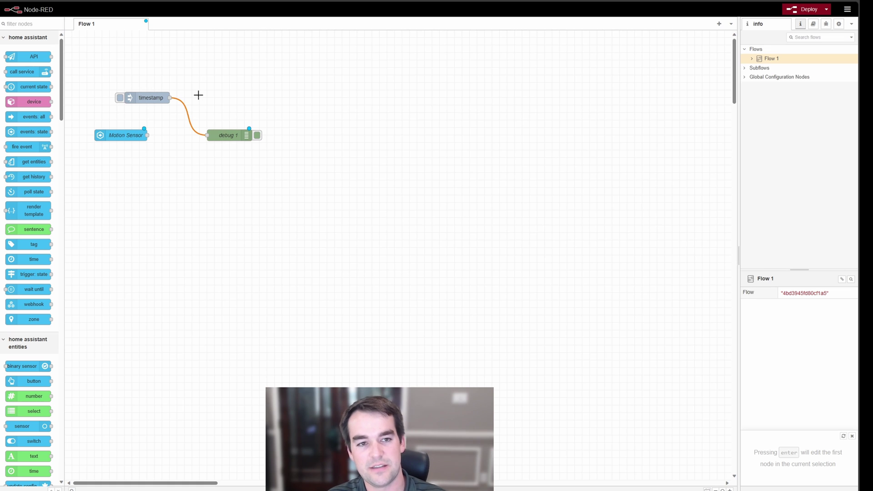
pyautogui.press('Delete')
pyautogui.moveTo(148, 135); pyautogui.dragTo(208, 135)
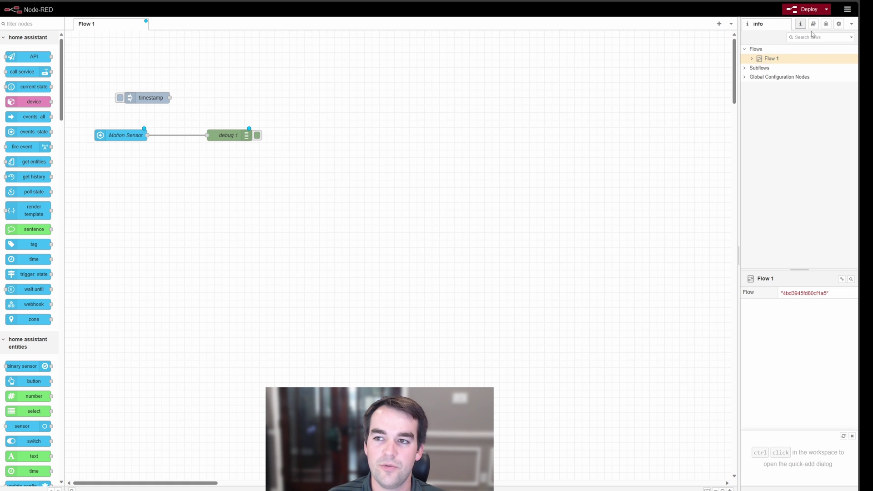
# - Deploy the Motion Sensor flow and show its debug messages
pyautogui.click(805, 9)
pyautogui.click(499, 40)
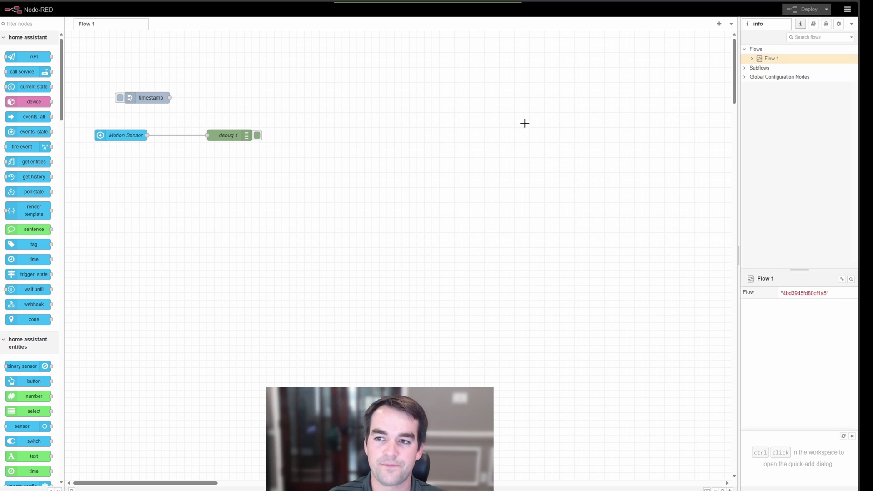
pyautogui.click(826, 23)
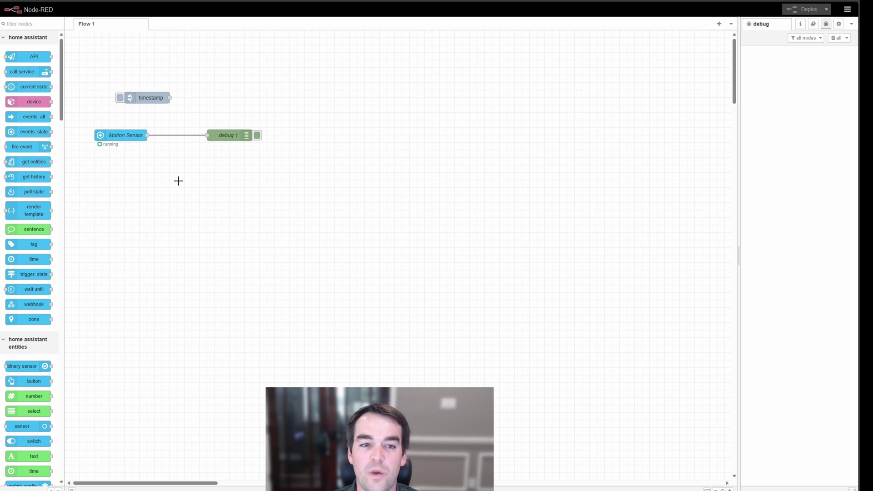
# - Move the timestamp node below Motion Sensor and place a call service node beside it, wired to its output
pyautogui.moveTo(138, 100); pyautogui.dragTo(116, 167)
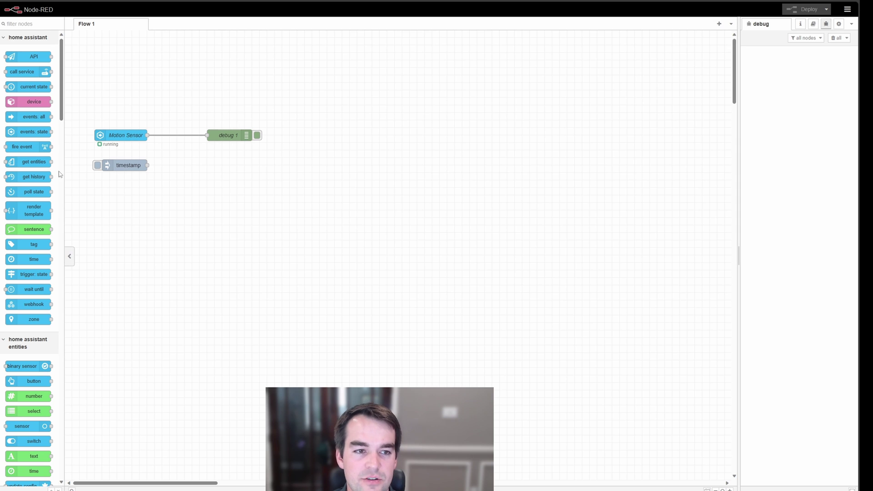
pyautogui.moveTo(40, 72); pyautogui.dragTo(206, 167)
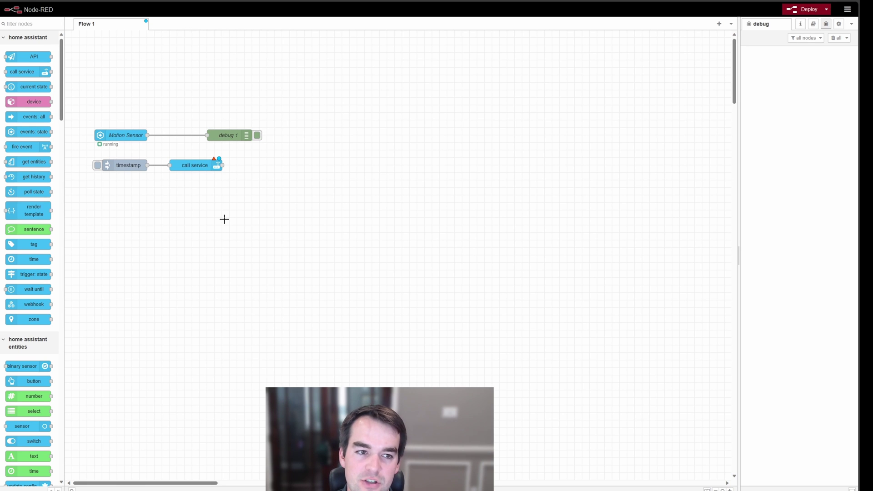
# - Name the call service node Turn on Plug and set its domain to switch and its service to toggle
pyautogui.click(191, 166)
pyautogui.doubleClick(193, 168)
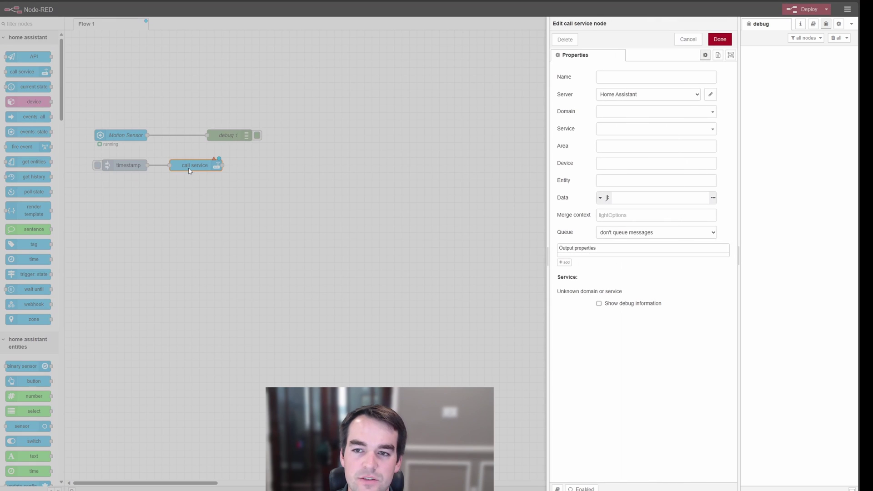
pyautogui.click(671, 79)
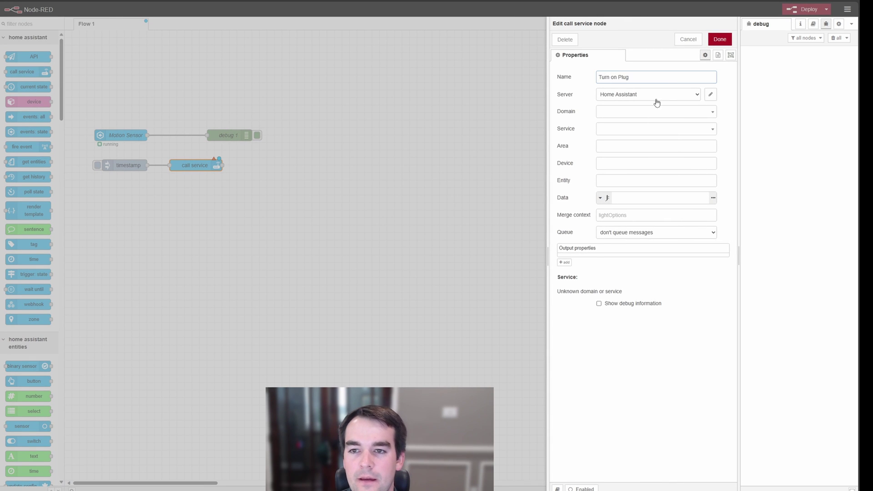
pyautogui.click(621, 113)
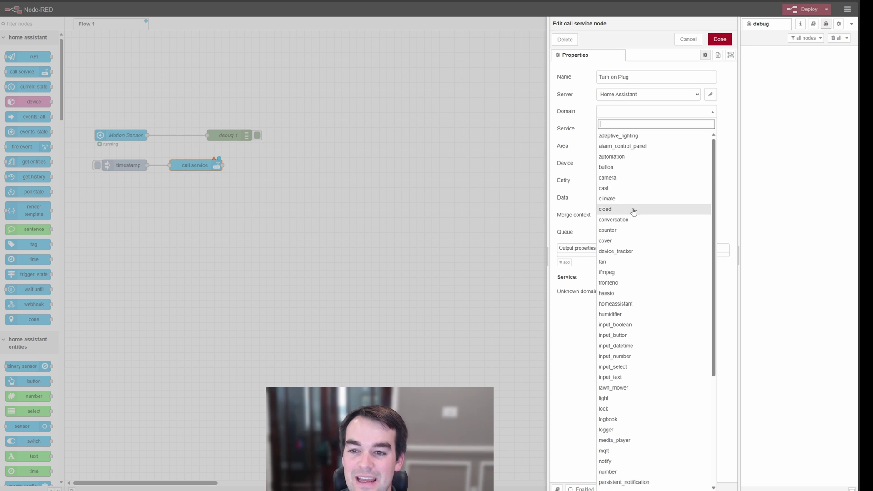
pyautogui.scroll(-3, 635, 209)
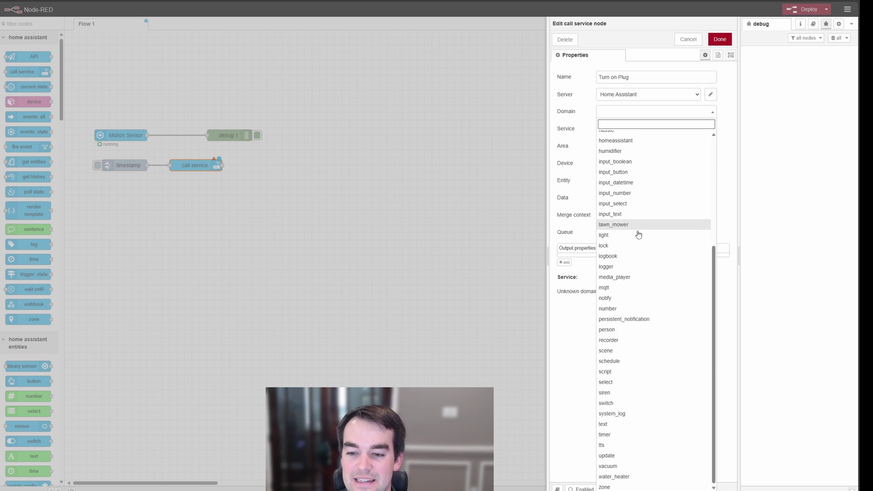
pyautogui.click(649, 403)
pyautogui.click(630, 134)
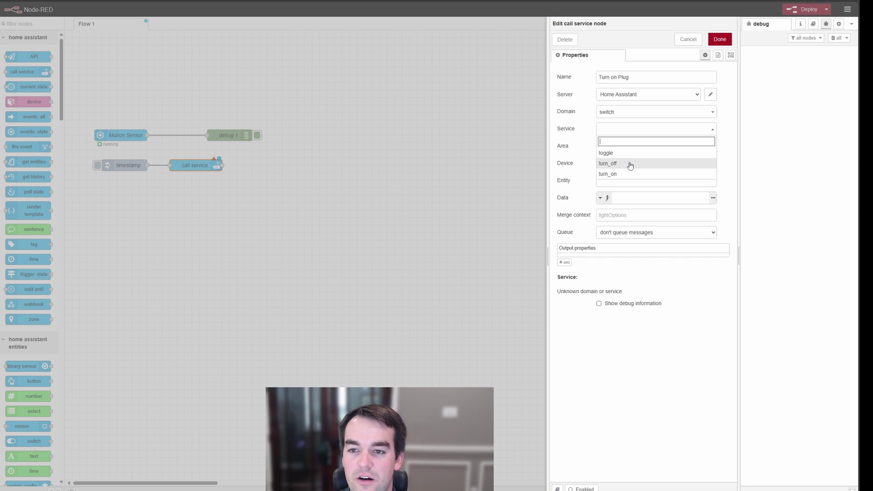
pyautogui.click(629, 153)
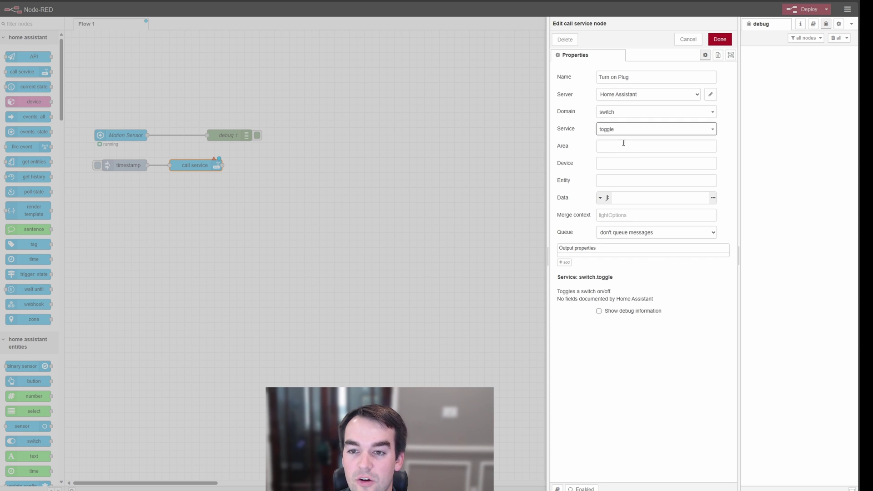
pyautogui.click(616, 148)
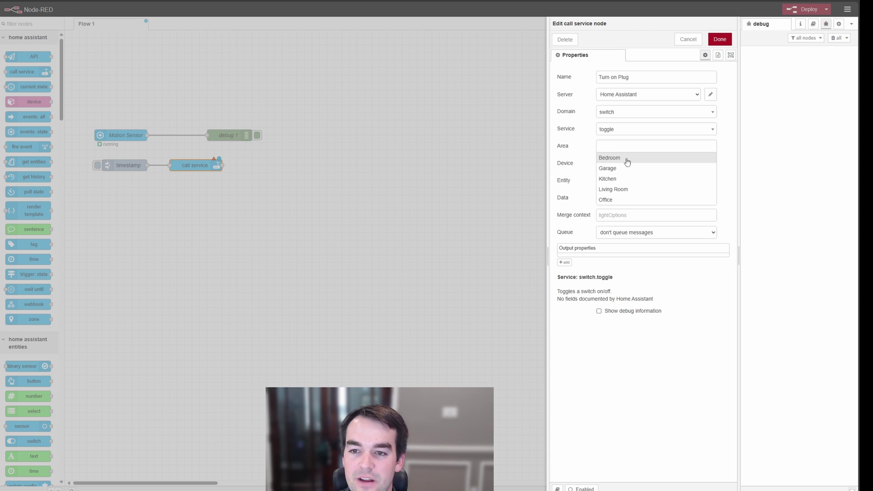
pyautogui.click(626, 201)
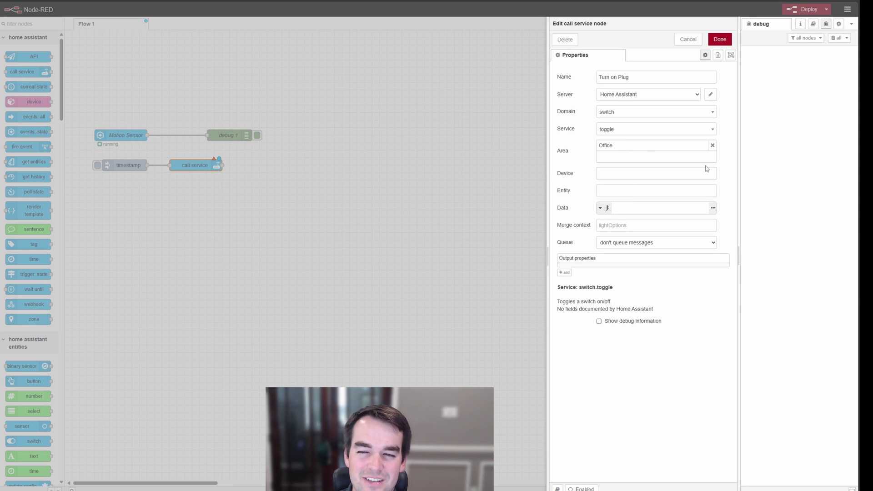
pyautogui.click(713, 150)
pyautogui.click(599, 165)
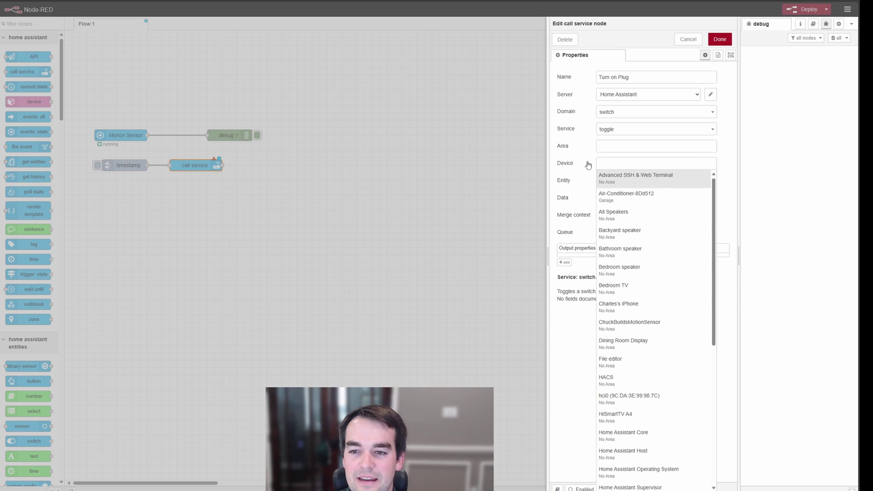
pyautogui.scroll(-6, 637, 296)
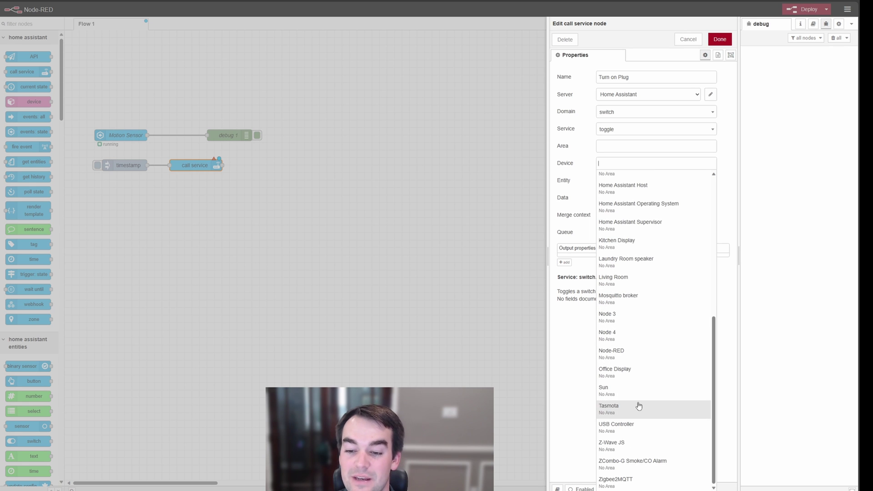
pyautogui.scroll(4, 641, 391)
# - Set the Turn on Plug node's entity to ChuckBuildsTasmotaS31 and save the node
pyautogui.press('Tab')
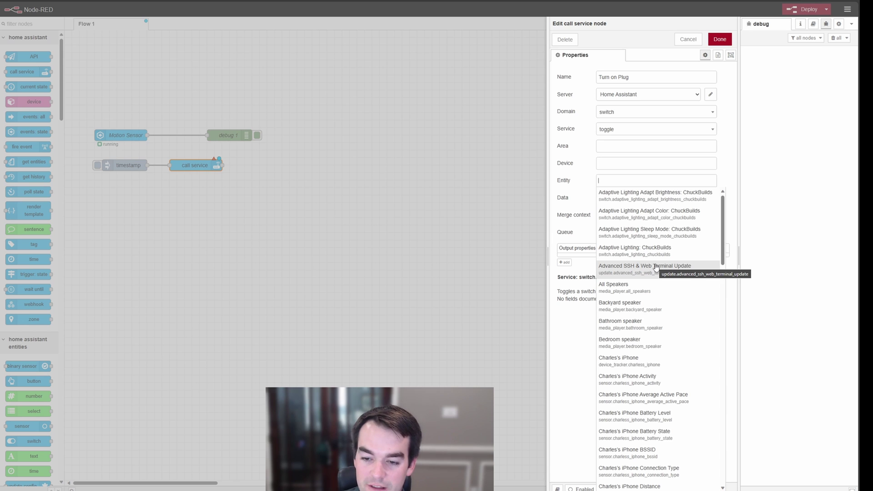
pyautogui.write('chuck')
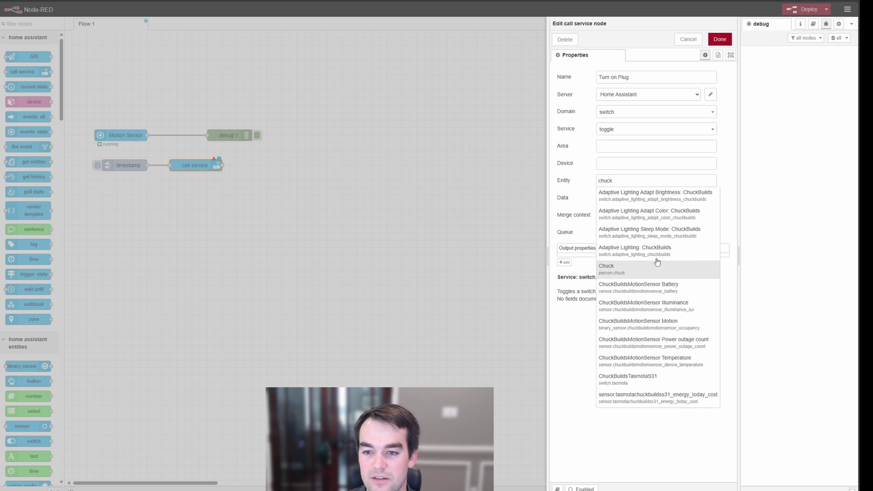
pyautogui.click(639, 387)
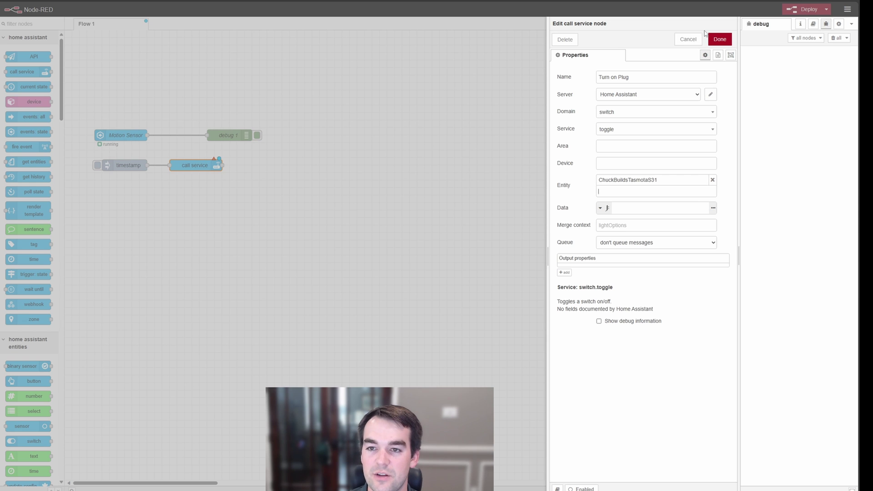
pyautogui.click(720, 39)
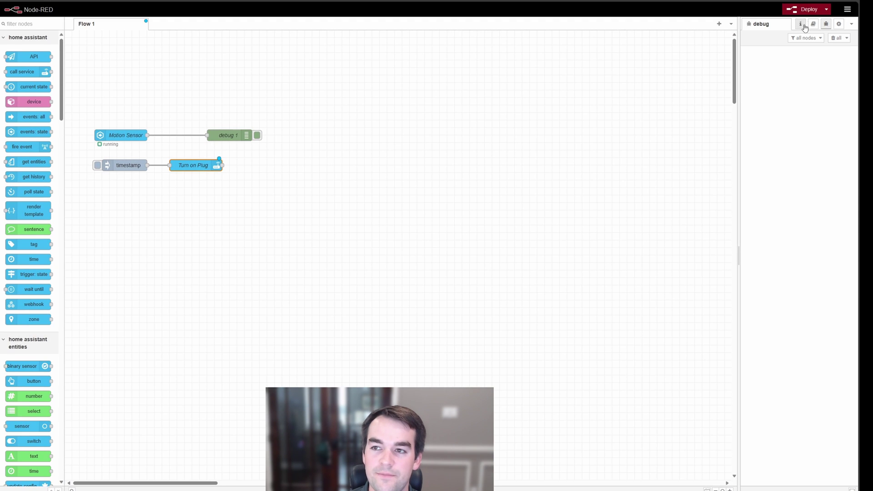
# - Deploy the flow and trigger the timestamp node to test toggling the plug
pyautogui.click(806, 9)
pyautogui.click(498, 38)
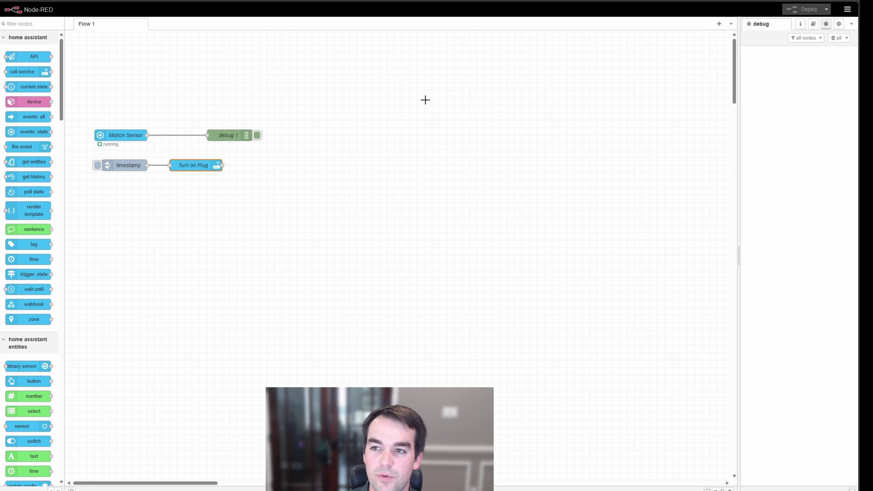
pyautogui.click(97, 167)
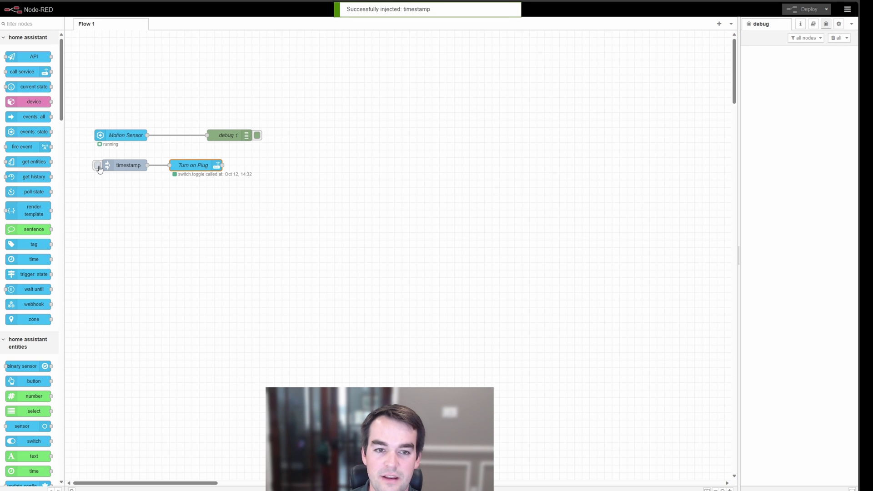
# - Change the Turn on Plug node's service to turn_on and deploy the flow
pyautogui.doubleClick(201, 165)
pyautogui.click(633, 129)
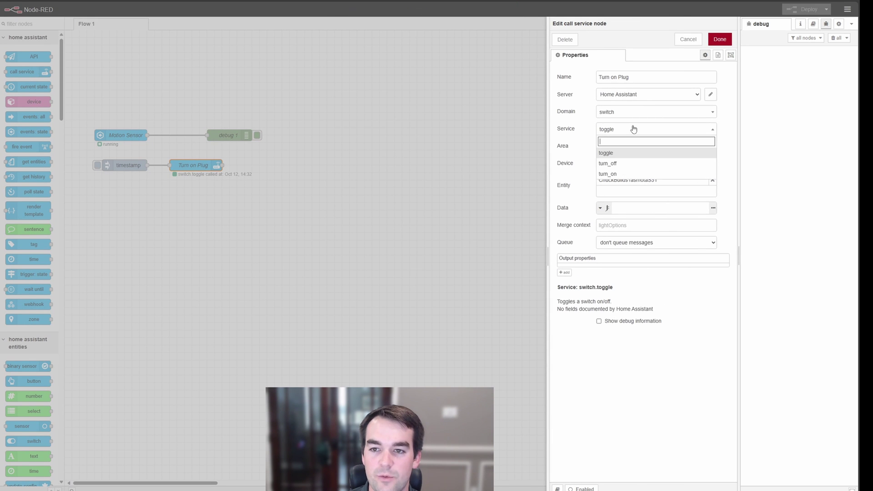
pyautogui.click(620, 173)
pyautogui.click(719, 39)
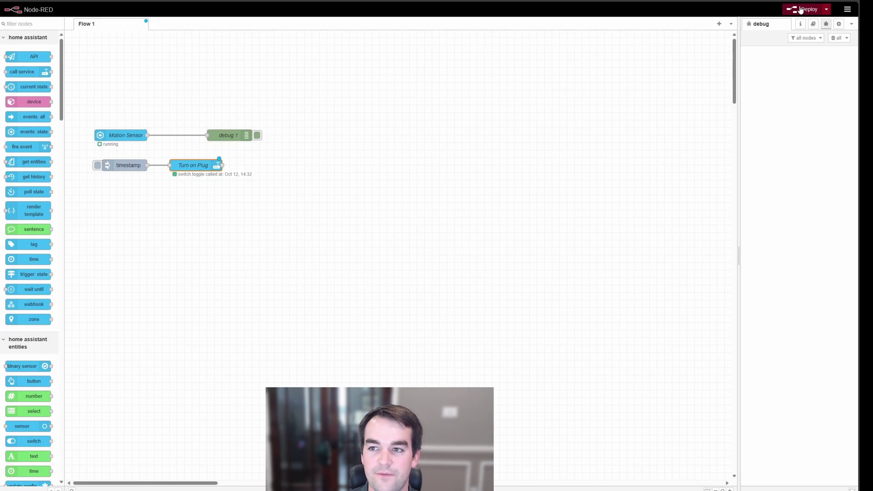
pyautogui.click(807, 9)
# - Trigger the timestamp node to test the turn_on service call
pyautogui.doubleClick(98, 165)
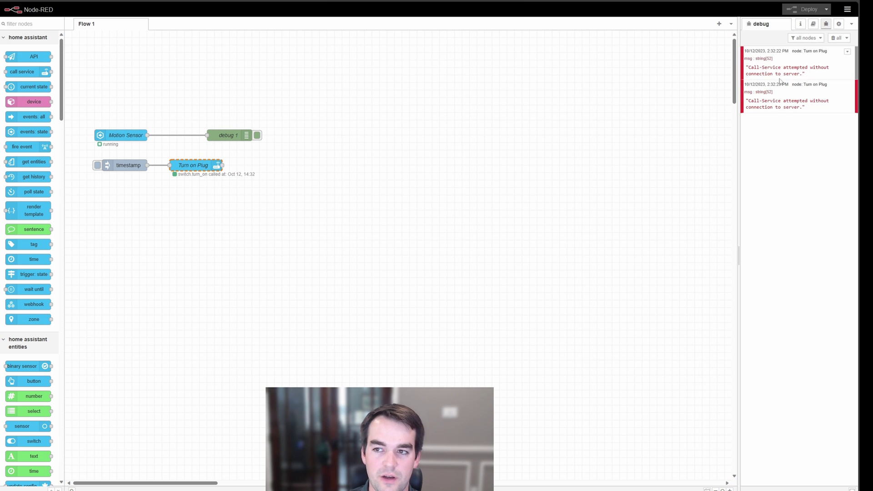
pyautogui.click(71, 172)
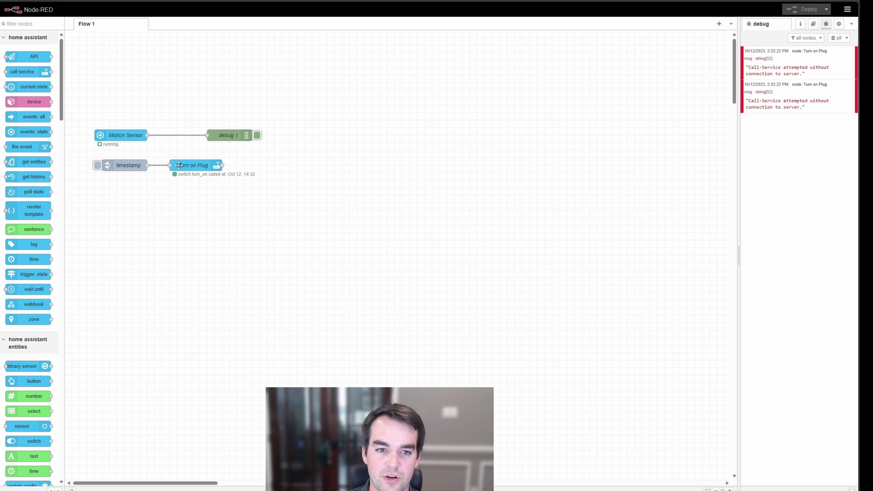
pyautogui.click(99, 168)
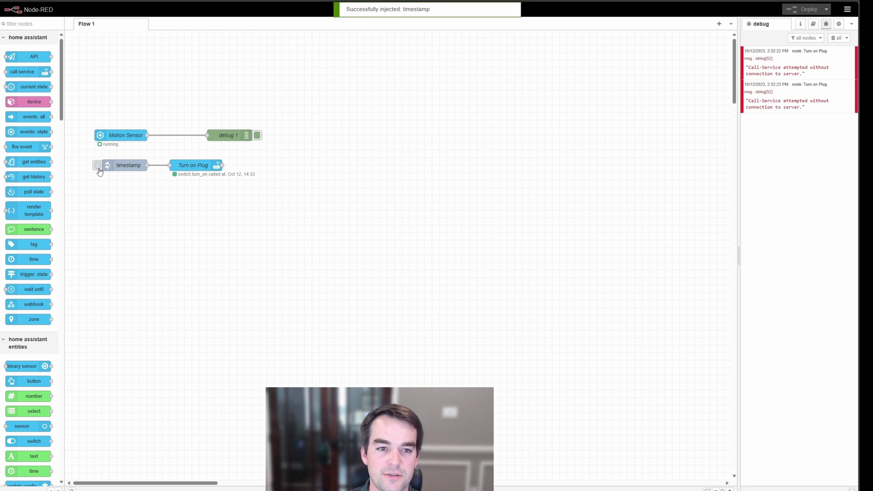
# - Set the Turn on Plug node's service to toggle, rename it Toggle Plug and deploy the flow
pyautogui.doubleClick(179, 167)
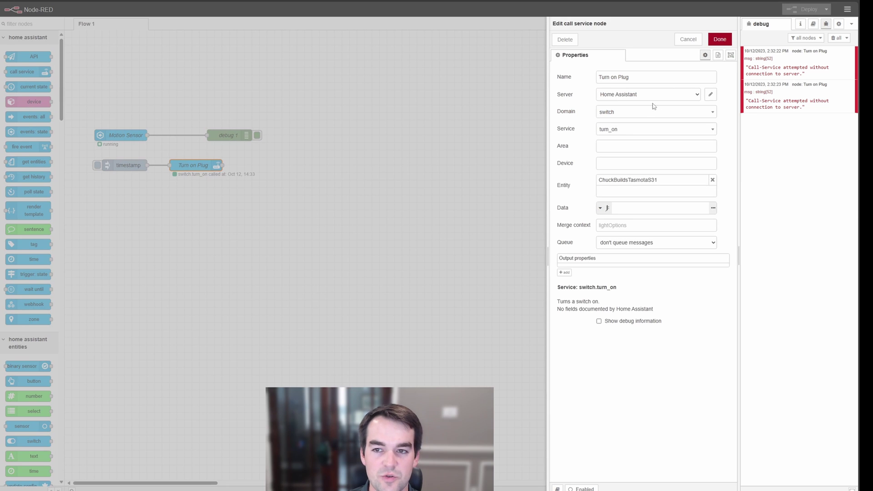
pyautogui.click(614, 129)
pyautogui.click(624, 157)
pyautogui.moveTo(598, 77); pyautogui.dragTo(621, 77)
pyautogui.write('Toggle')
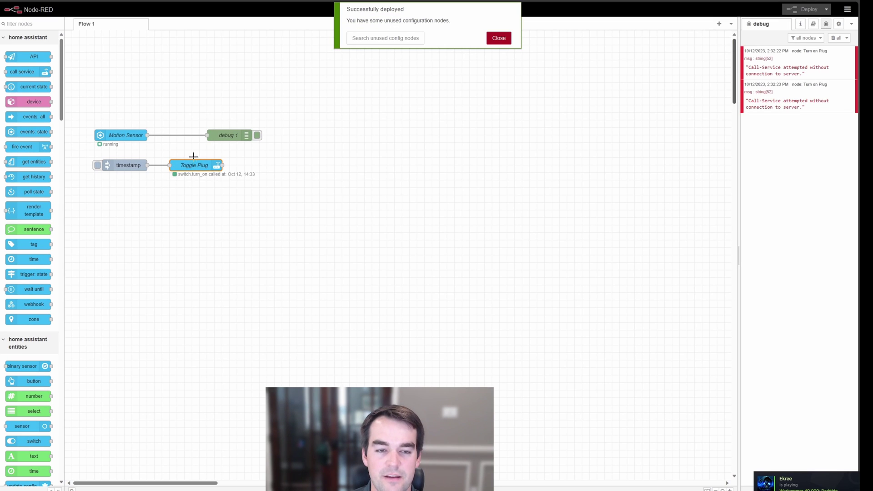
# - Wire Motion Sensor to the repositioned Toggle Plug node, align debug 1 above it level with Motion Sensor and deploy the flow
pyautogui.moveTo(193, 163); pyautogui.dragTo(251, 179)
pyautogui.moveTo(151, 136); pyautogui.dragTo(237, 173)
pyautogui.moveTo(232, 136); pyautogui.dragTo(232, 121)
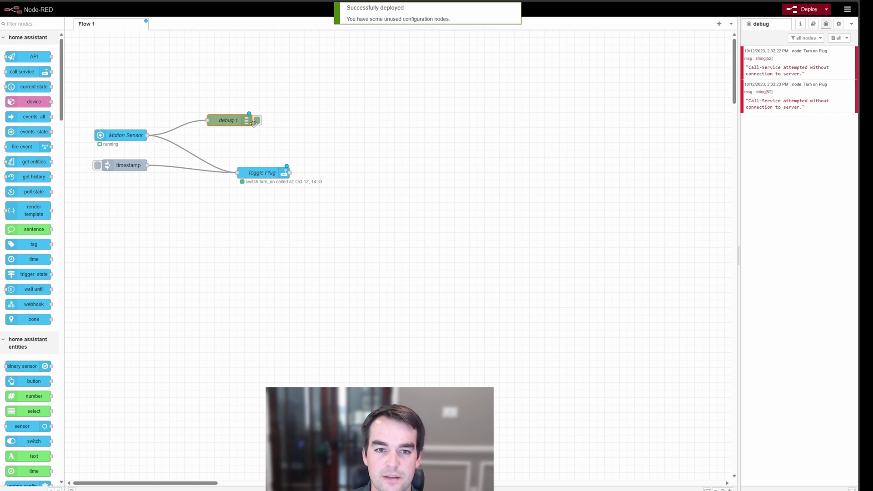
pyautogui.click(257, 120)
pyautogui.click(257, 120)
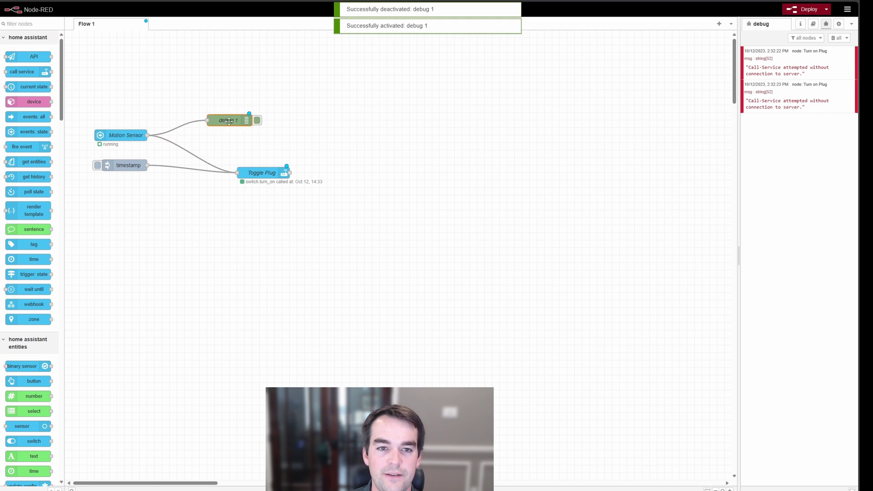
pyautogui.moveTo(228, 122); pyautogui.dragTo(259, 137)
pyautogui.hotkey('ctrl', 'd')
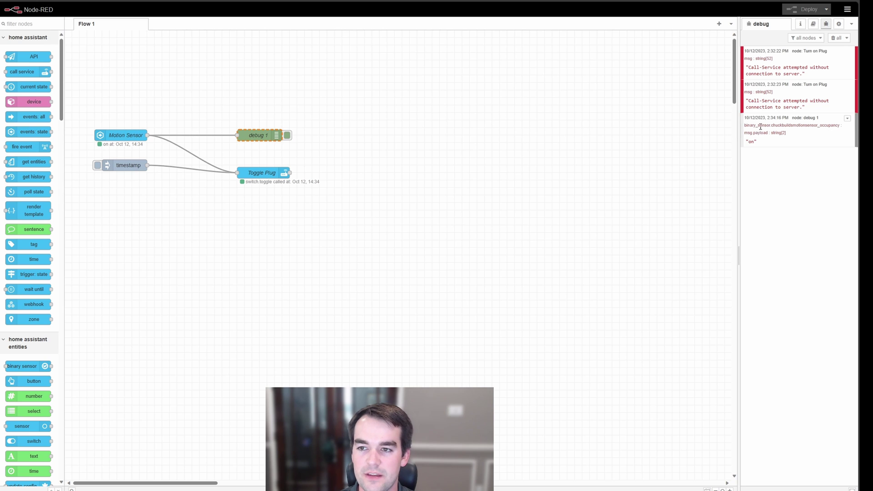
# - Examine the motion message from debug 1 and clear all debug messages
pyautogui.moveTo(762, 144); pyautogui.dragTo(746, 142)
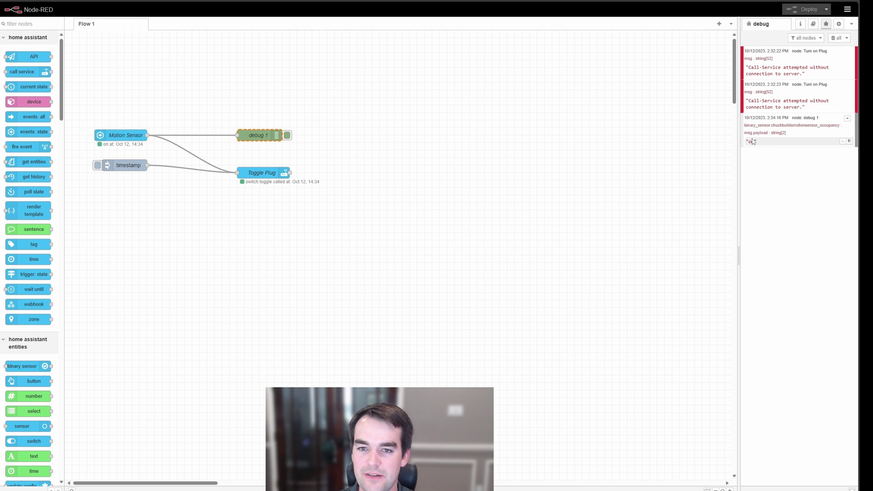
pyautogui.click(196, 189)
pyautogui.click(273, 170)
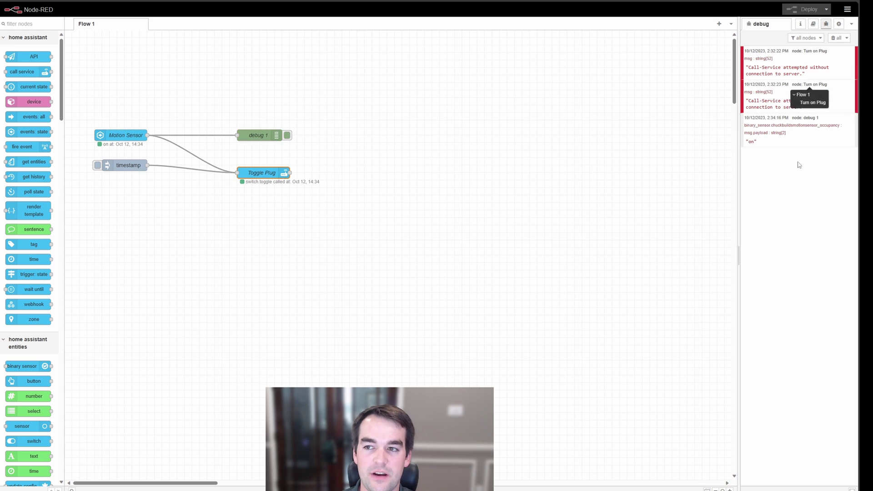
pyautogui.click(838, 39)
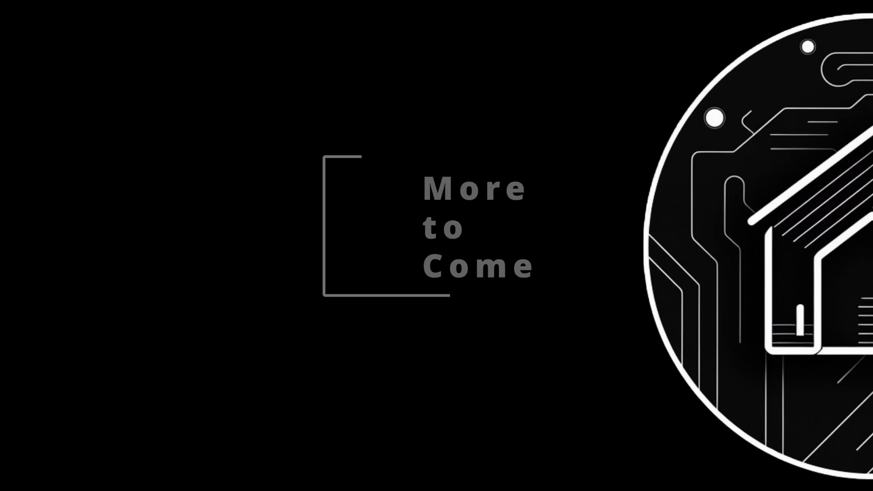